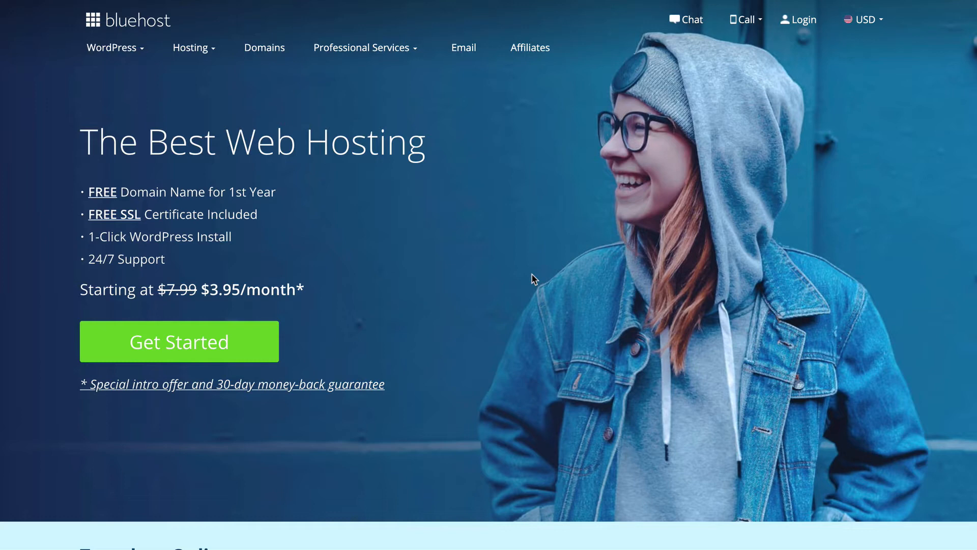
Start the web hosting sign-up and select the Basic plan on the 36-month term
scroll(532, 273, "down", 7)
scroll(270, 211, "up", 4)
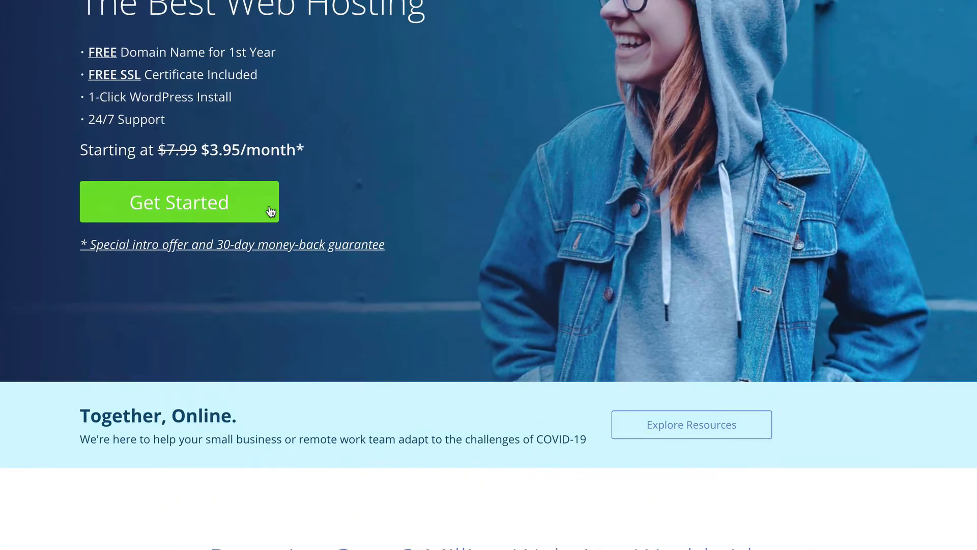
left_click(230, 213)
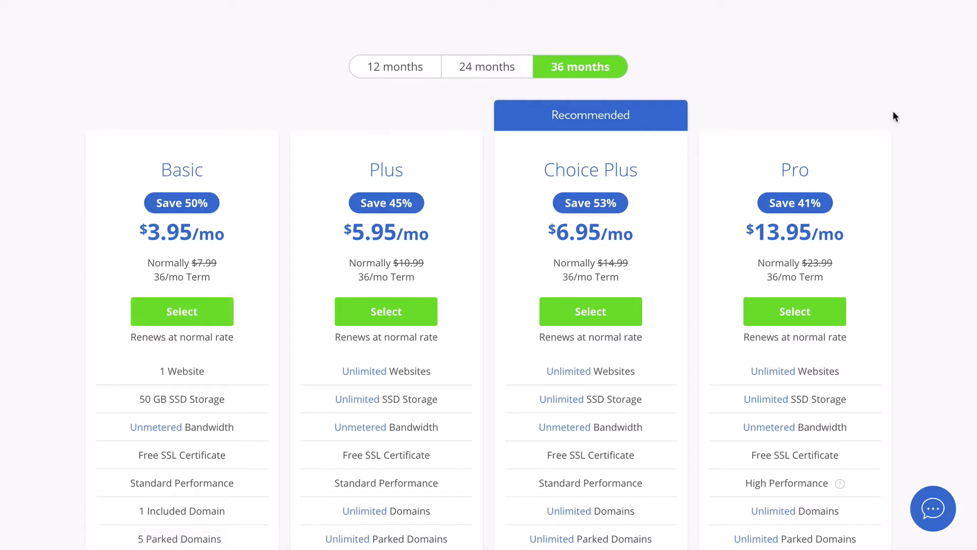
scroll(903, 162, "down", 5)
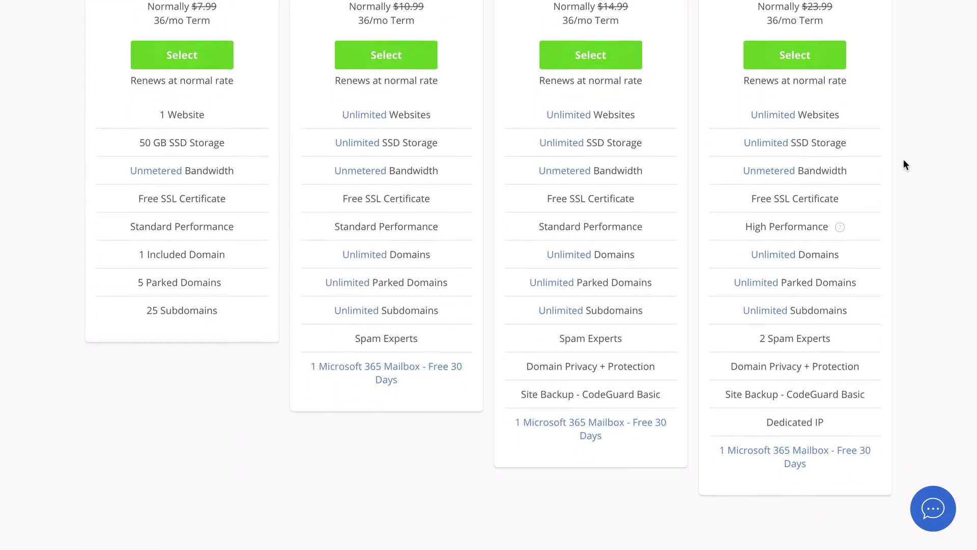
scroll(903, 160, "up", 4)
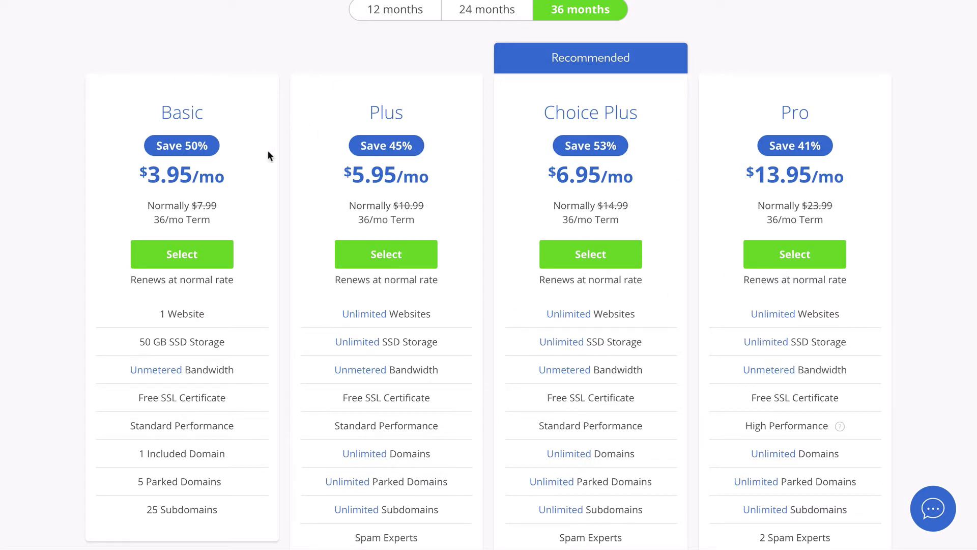
left_click(187, 260)
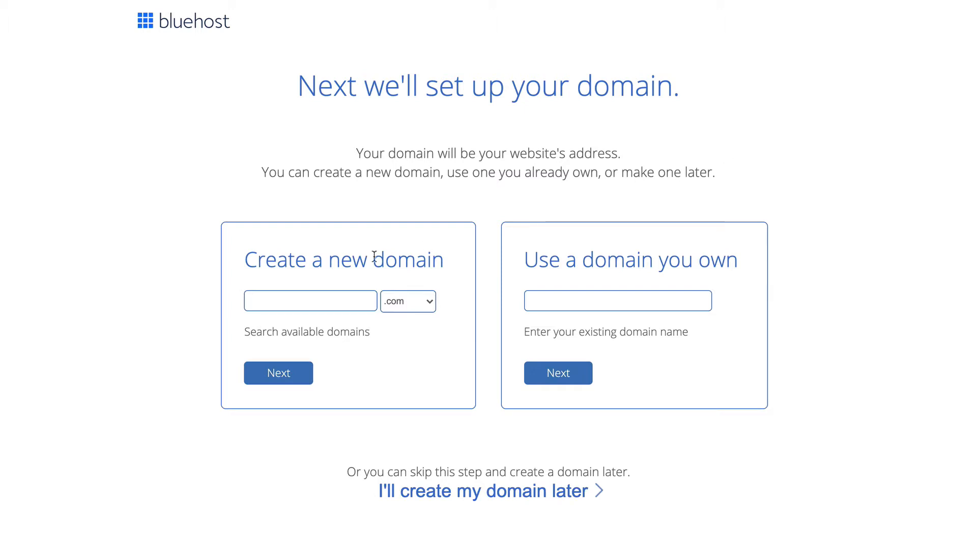
Enter freewebsitetraining with the .com extension as the new domain and continue to account creation
left_click(293, 307)
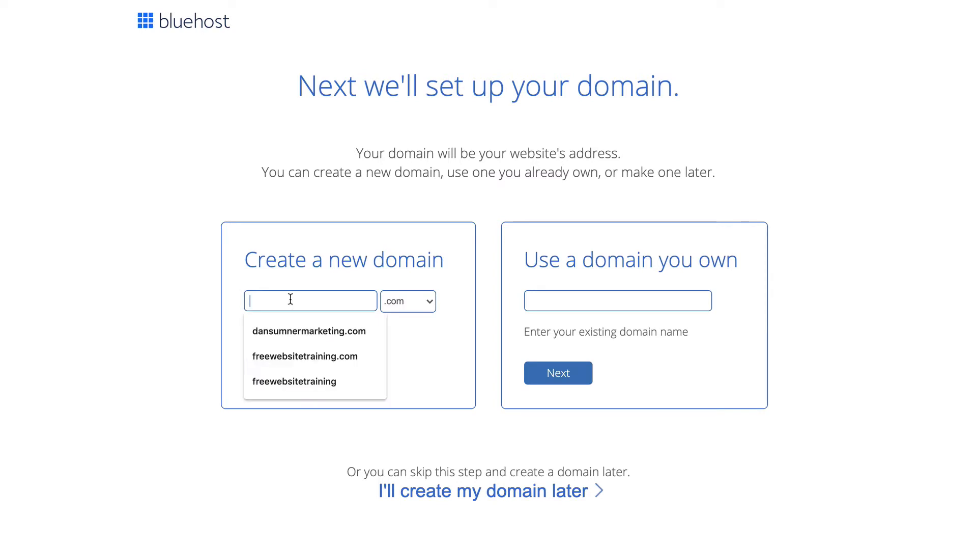
left_click(287, 376)
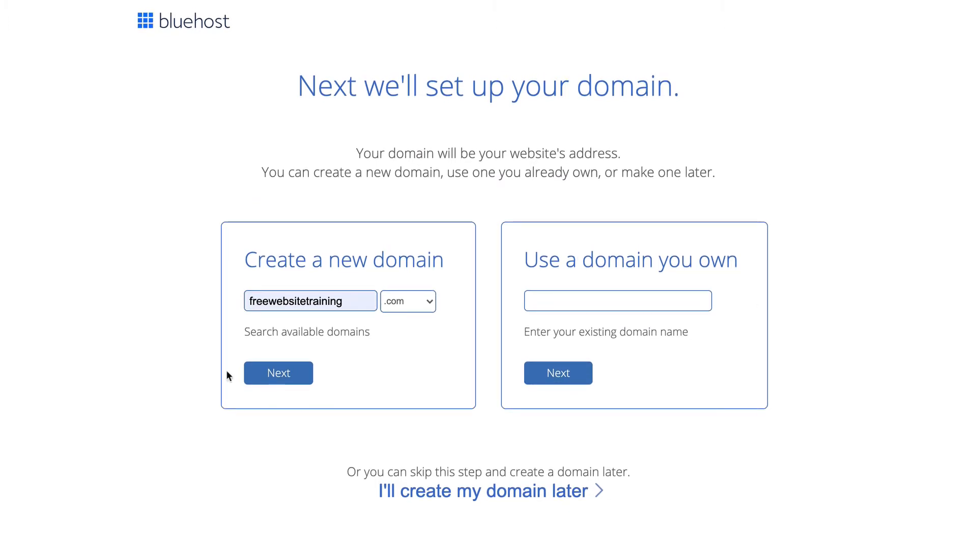
left_click(271, 384)
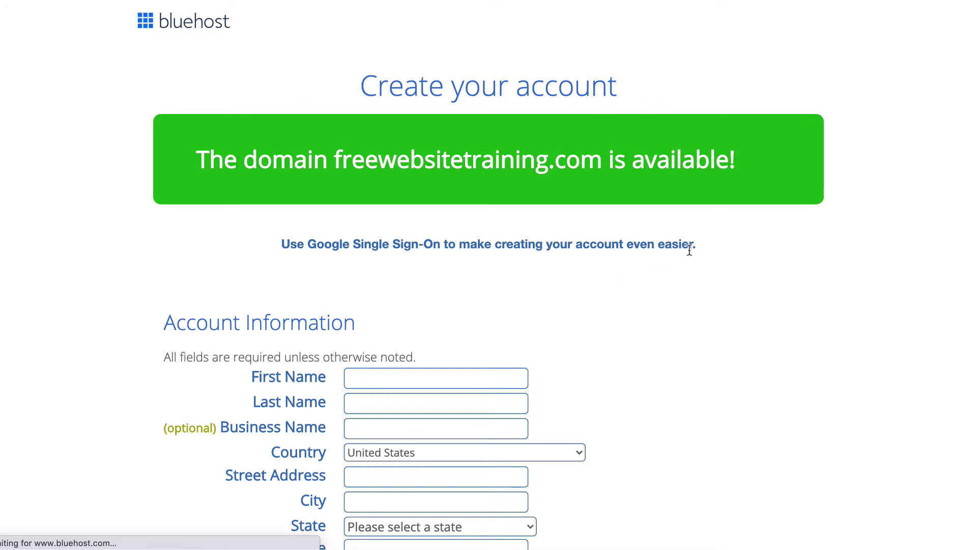
Set the account plan in the package information to Basic 12 Month Price - $5.95/mo
scroll(689, 250, "down", 2)
scroll(689, 249, "up", 1)
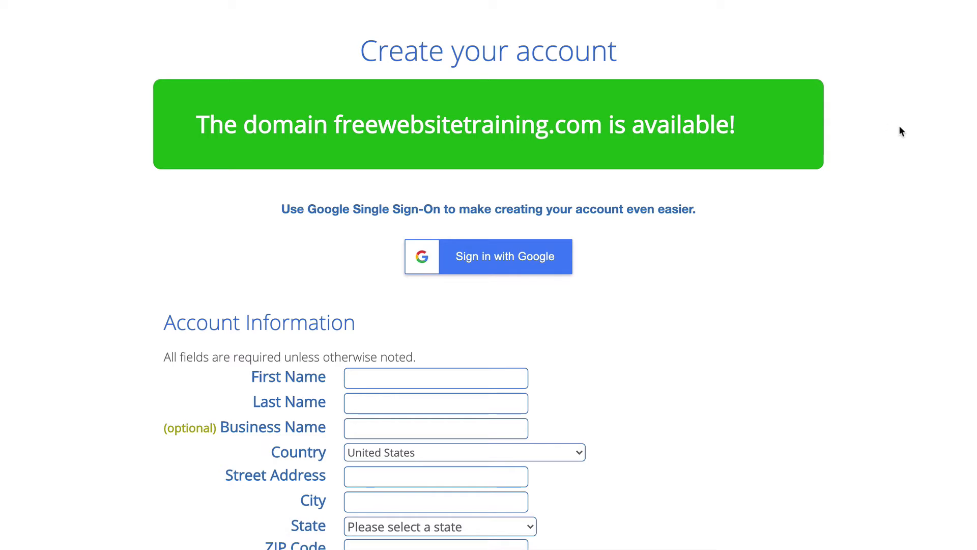
scroll(901, 132, "down", 5)
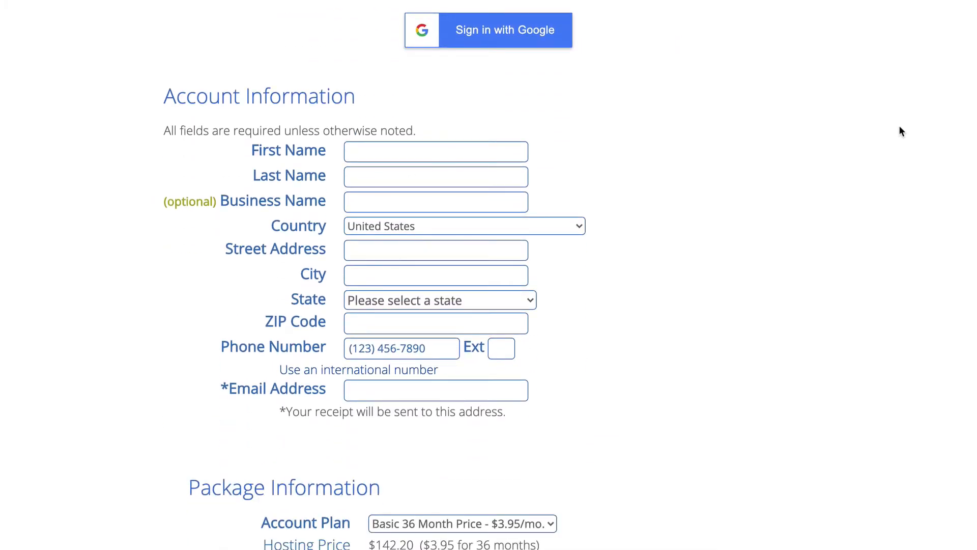
scroll(631, 118, "up", 1)
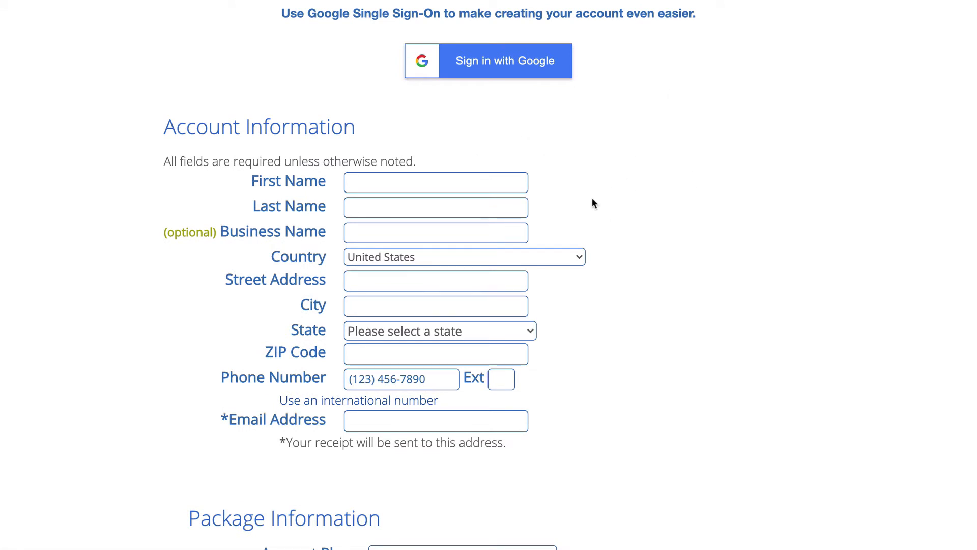
scroll(591, 199, "down", 6)
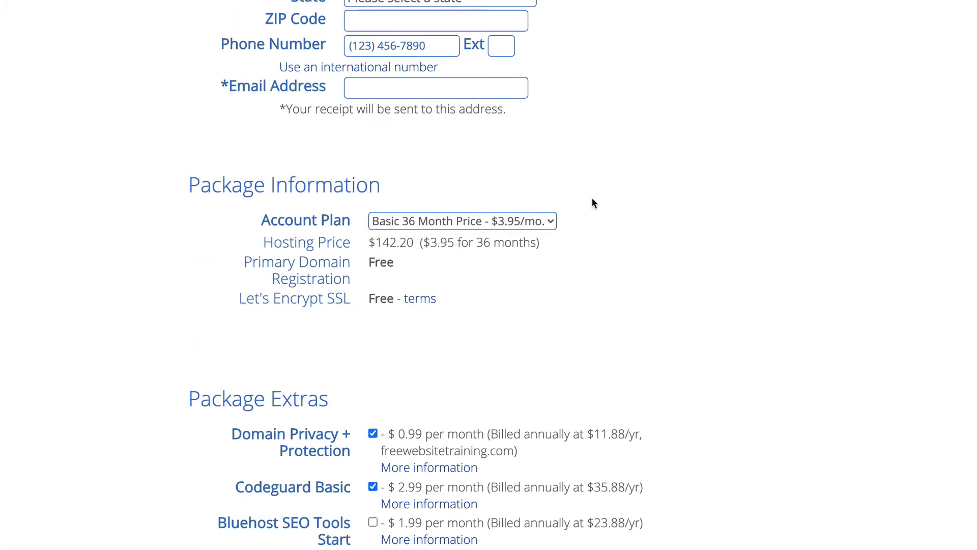
scroll(593, 203, "down", 3)
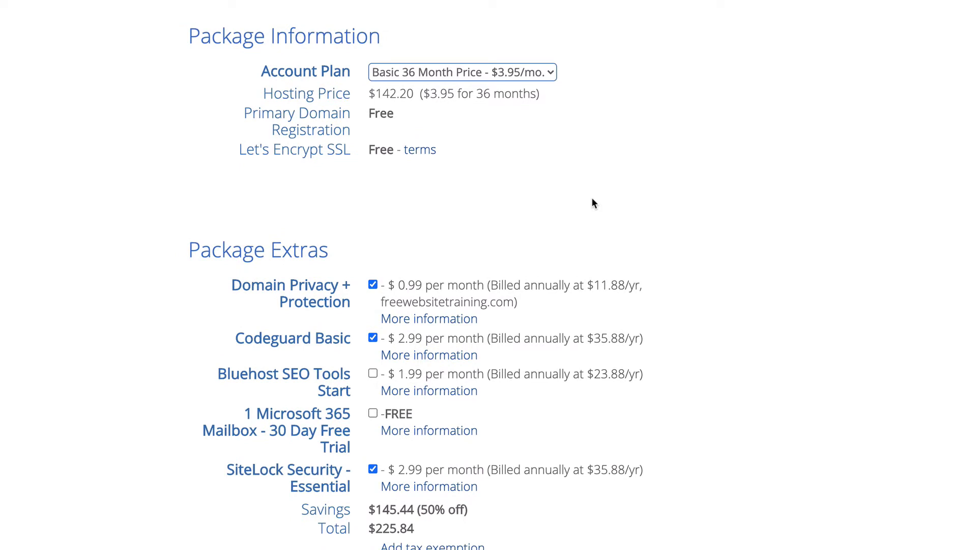
left_click(533, 72)
left_click(533, 73)
left_click(534, 72)
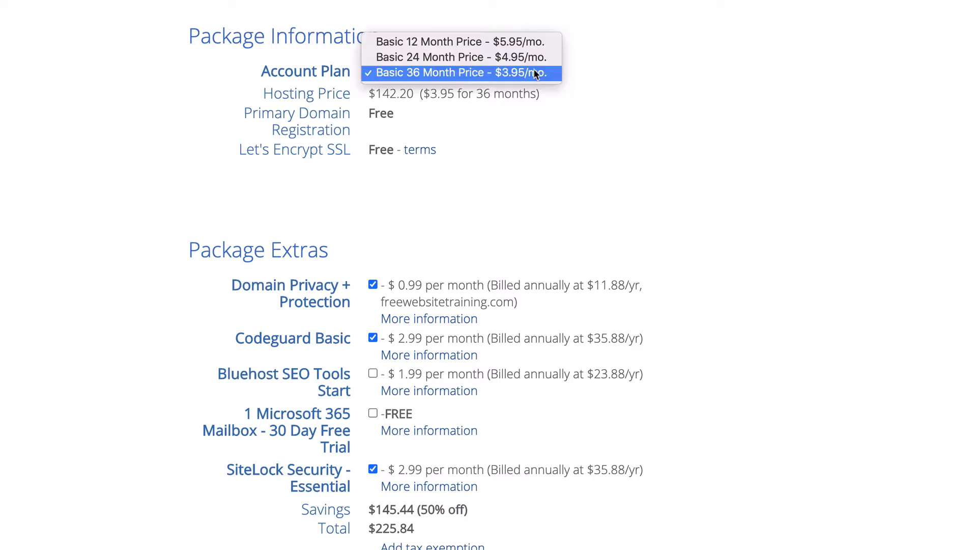
left_click(527, 43)
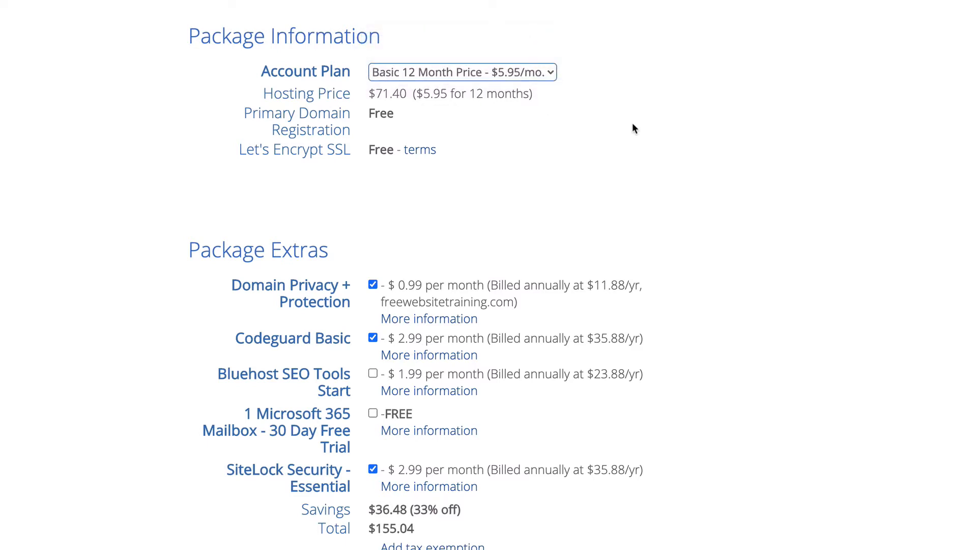
Remove Codeguard Basic and SiteLock Security - Essential from the package extras
scroll(633, 128, "down", 2)
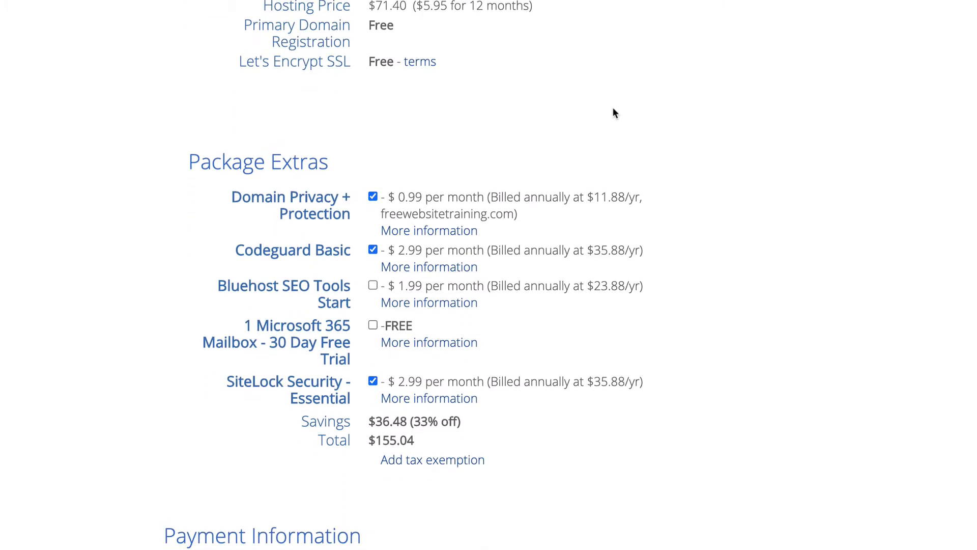
left_click(373, 249)
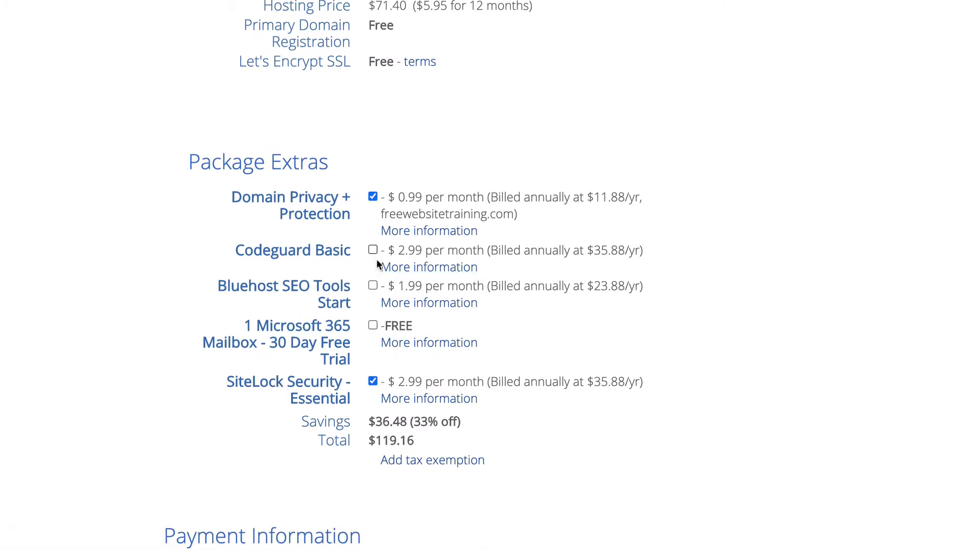
left_click(373, 380)
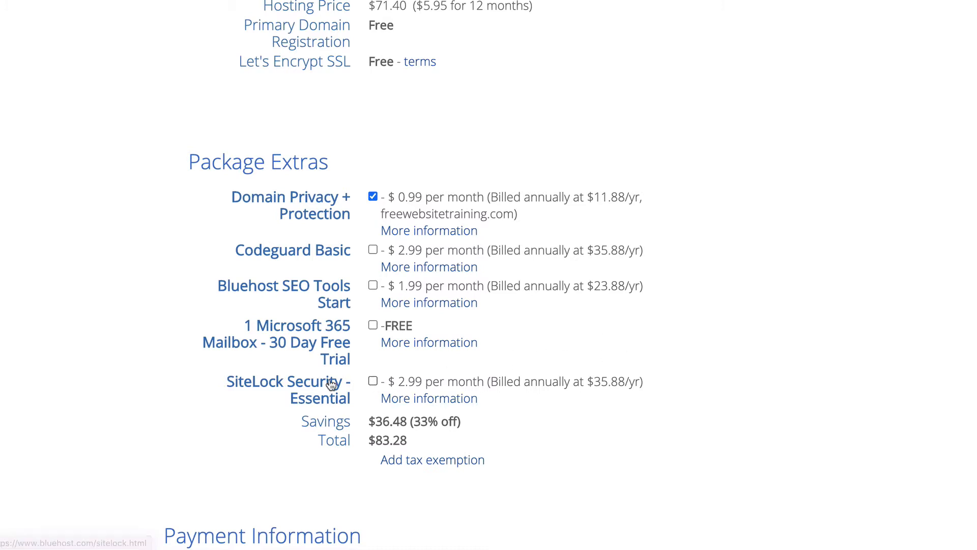
Switch the account plan to Basic 36 Month Price - $3.95/mo. and check the order total
scroll(331, 384, "up", 1)
scroll(328, 244, "up", 3)
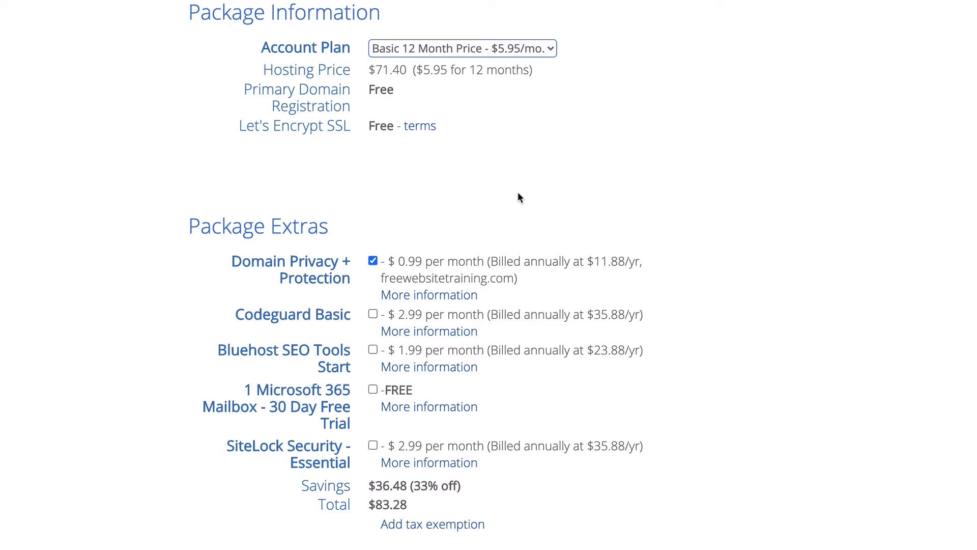
scroll(519, 198, "up", 1)
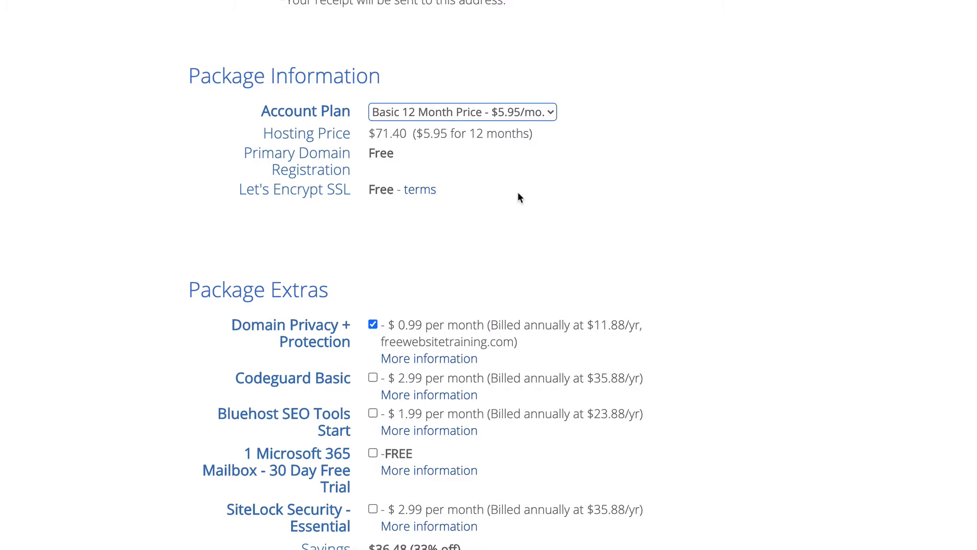
scroll(519, 197, "down", 1)
left_click(529, 68)
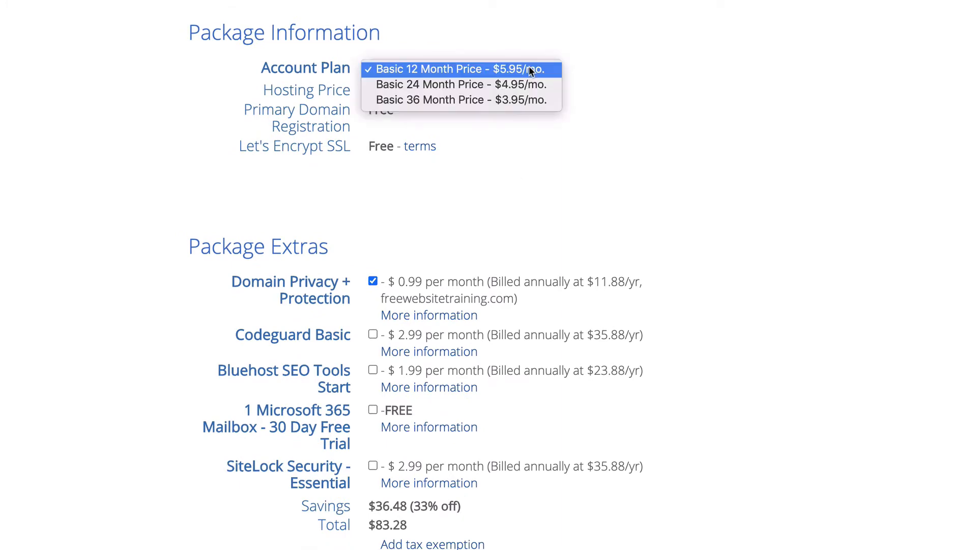
left_click(526, 97)
scroll(603, 152, "down", 4)
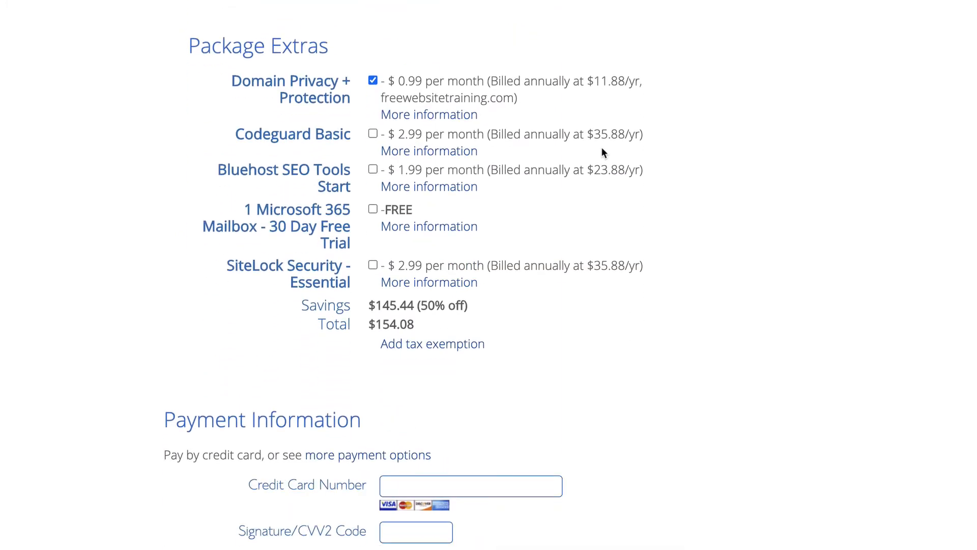
scroll(601, 152, "up", 7)
left_click(537, 204)
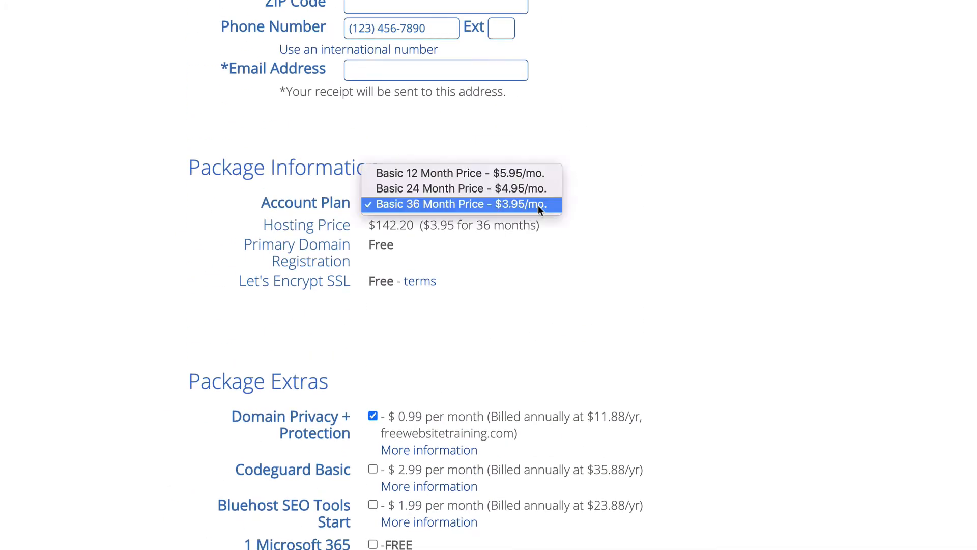
left_click(511, 347)
scroll(510, 346, "down", 4)
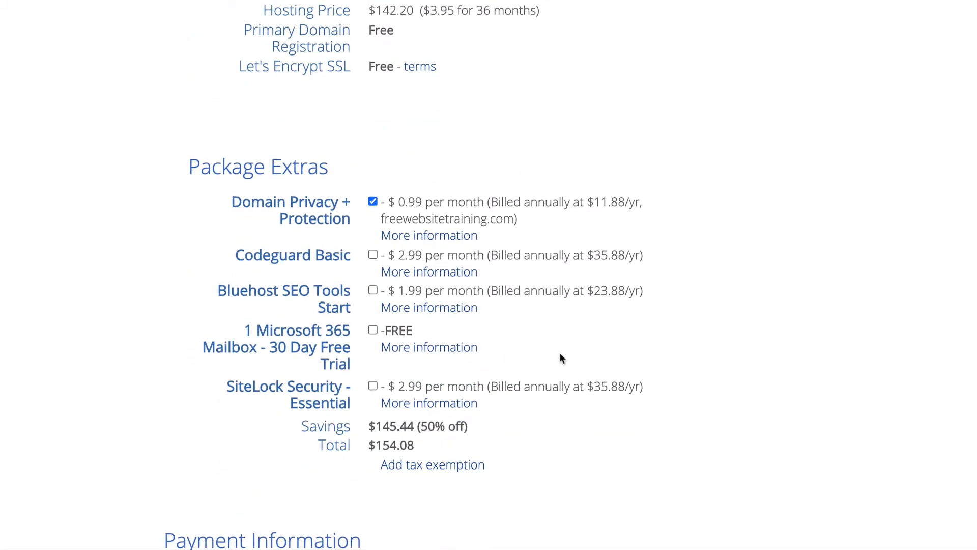
Set the account plan back to the Basic 12 Month Price option
scroll(570, 255, "up", 3)
left_click(545, 118)
left_click(527, 81)
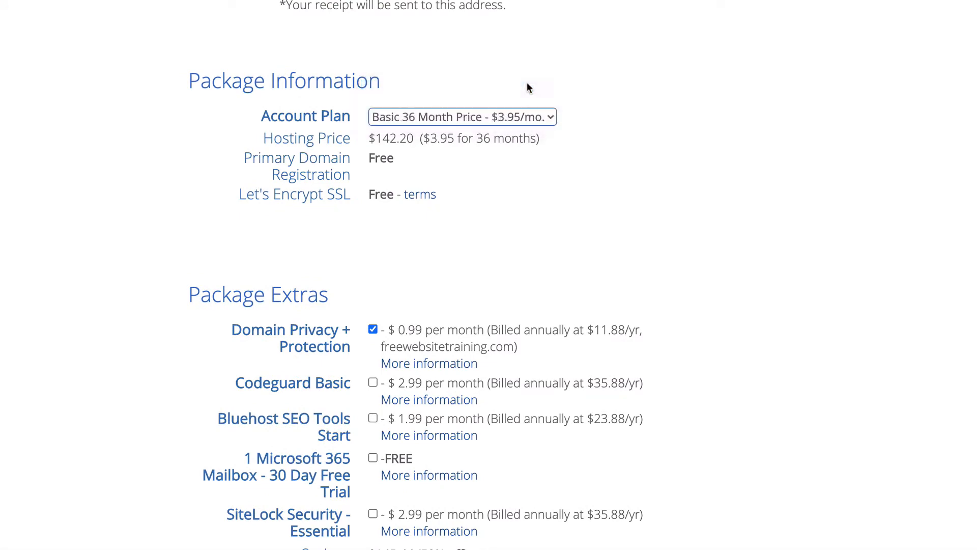
Agree to the Terms of Service and Cancellation Policy, opt out of promotional emails, and submit the order
scroll(696, 164, "down", 4)
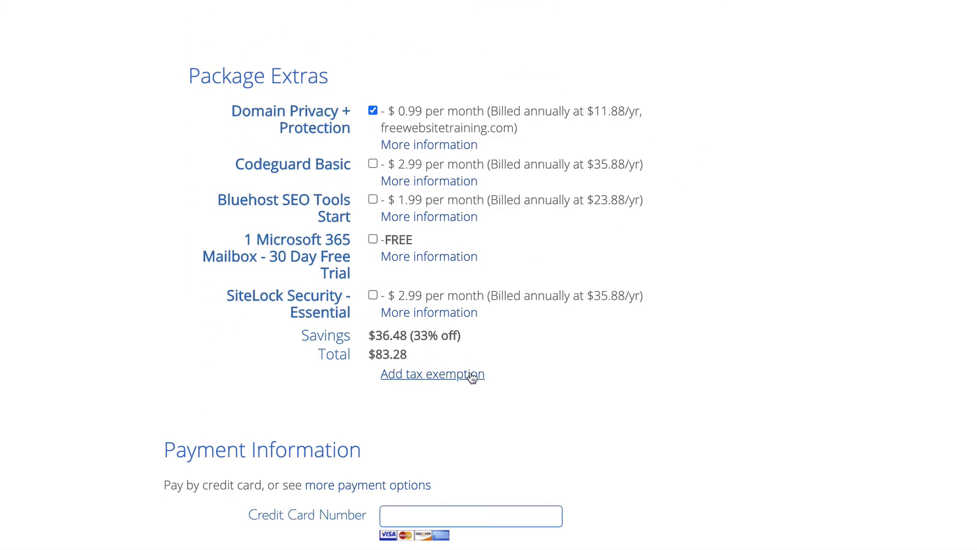
scroll(615, 288, "down", 4)
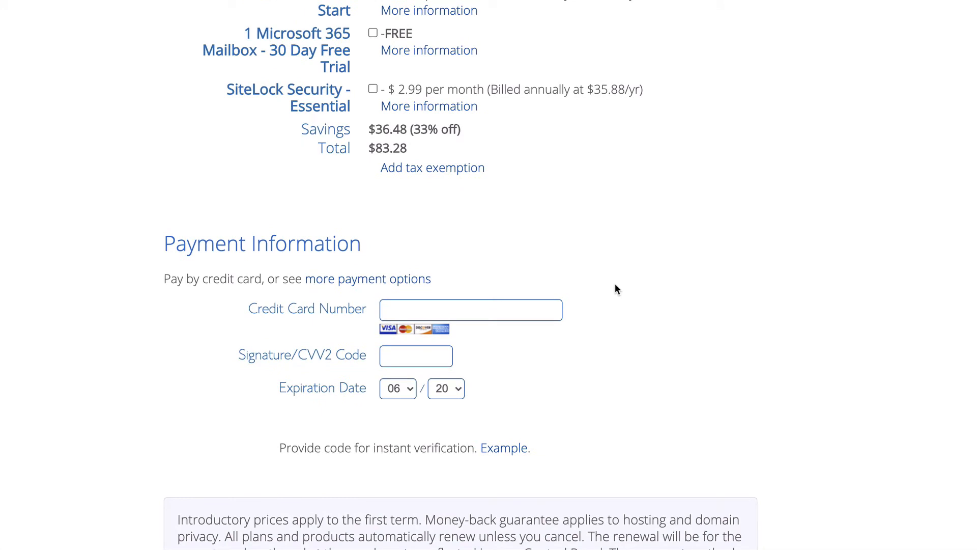
scroll(615, 289, "down", 1)
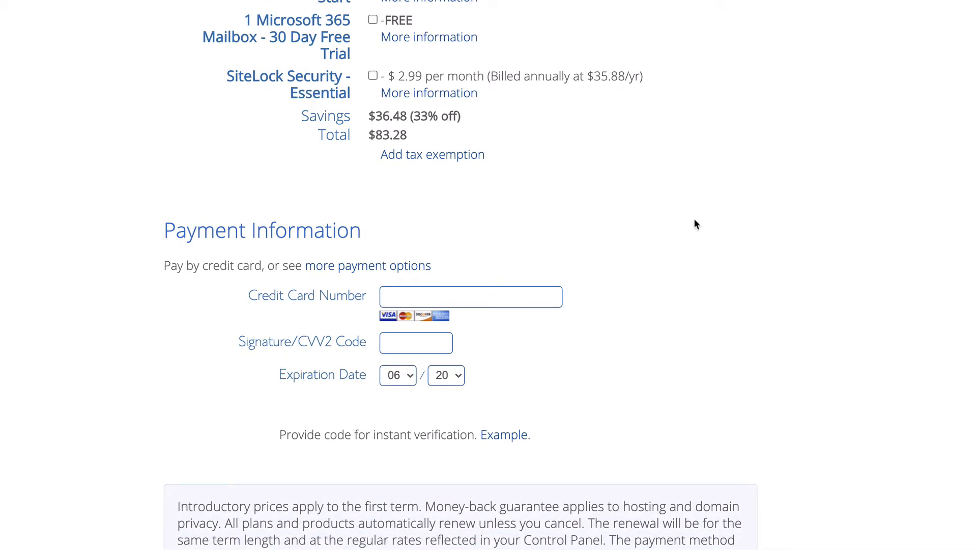
scroll(624, 347, "down", 6)
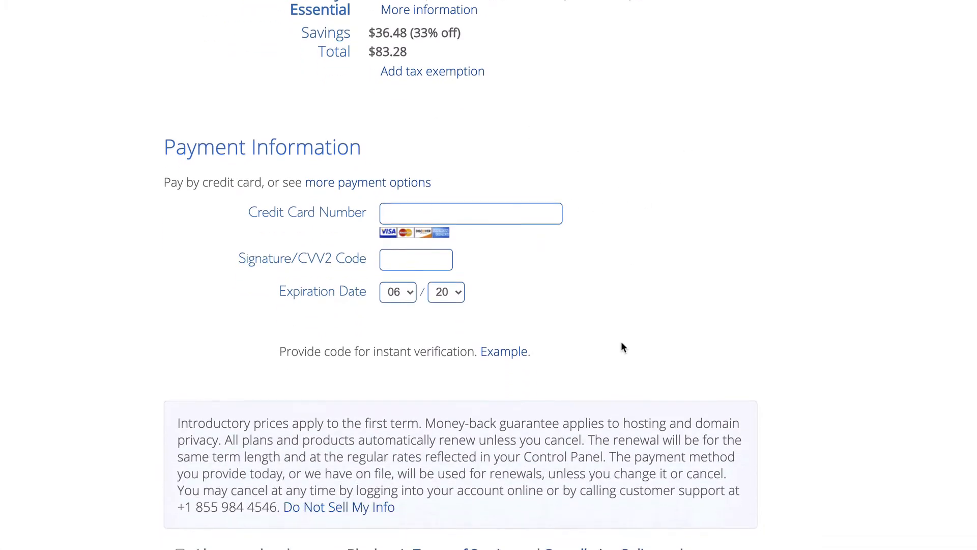
left_click(180, 344)
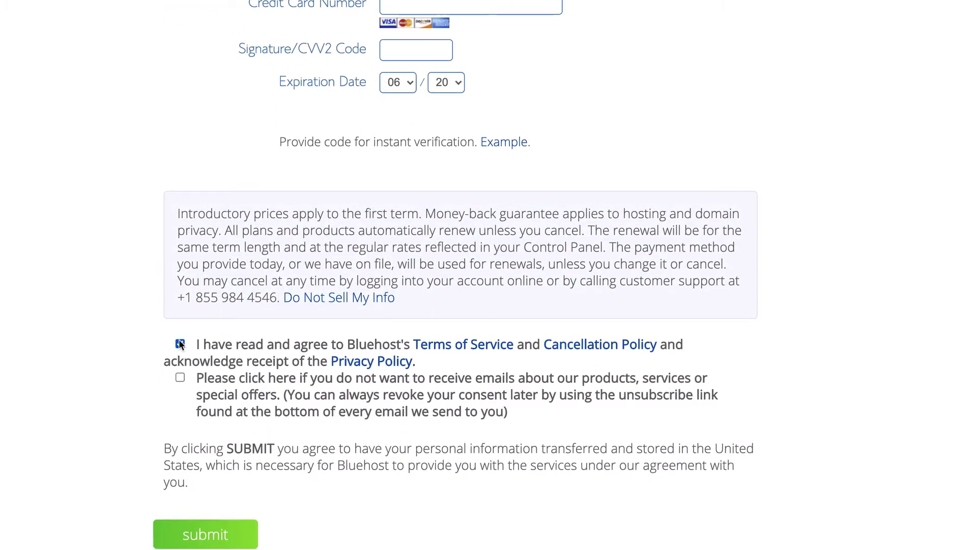
left_click(180, 378)
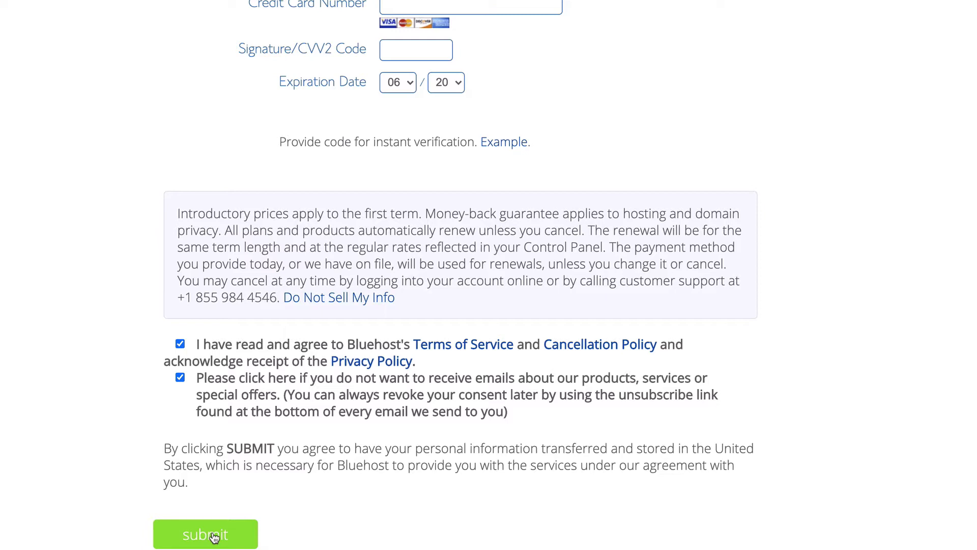
left_click(213, 537)
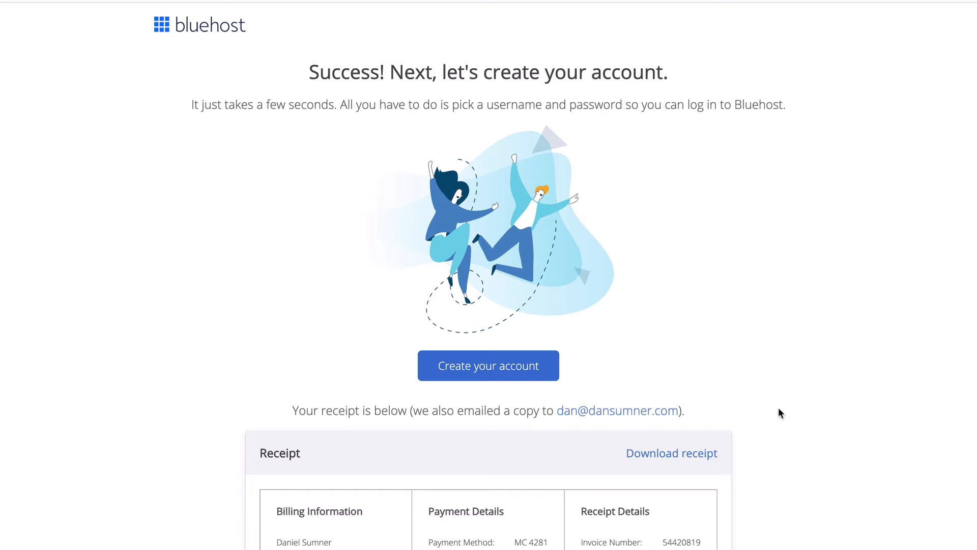
Proceed to account creation, agree to the Privacy Policy and Terms of Service, and create the account for the new domain
left_click(487, 368)
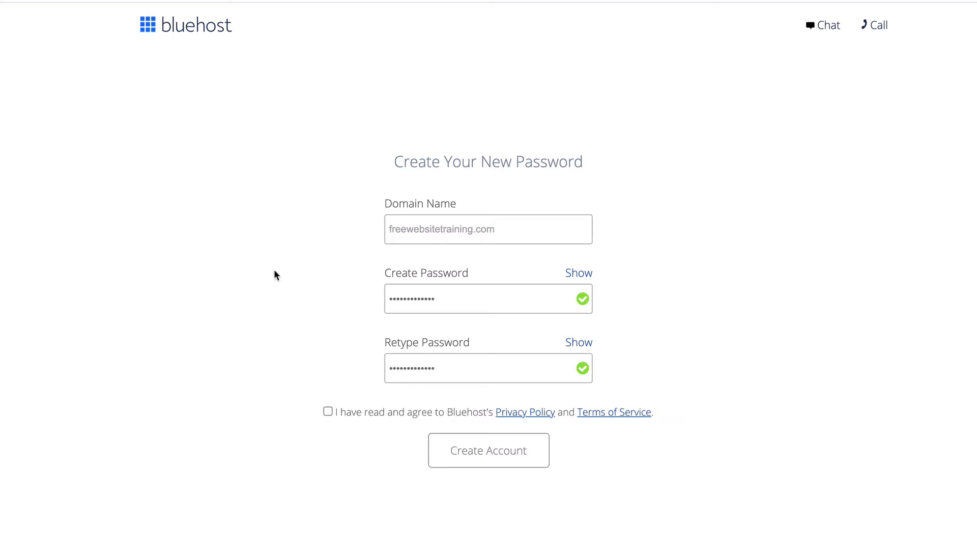
left_click(328, 411)
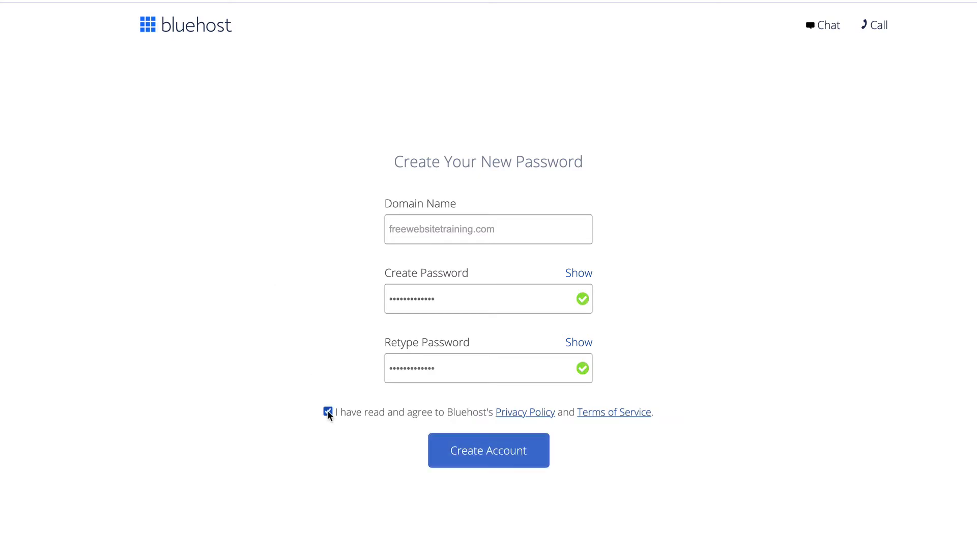
left_click(509, 461)
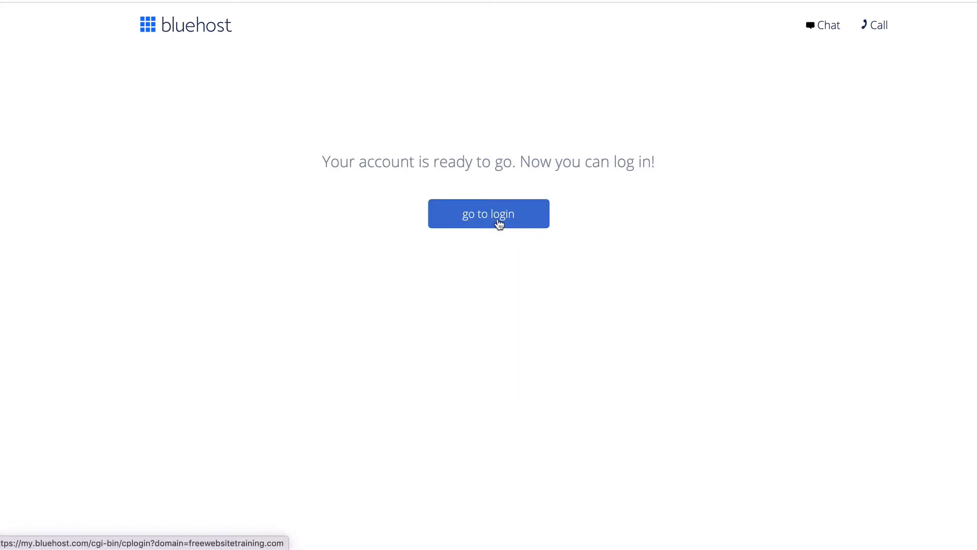
Go to the login page and log in to the freewebsitetraining.com hosting account with the account password
left_click(498, 222)
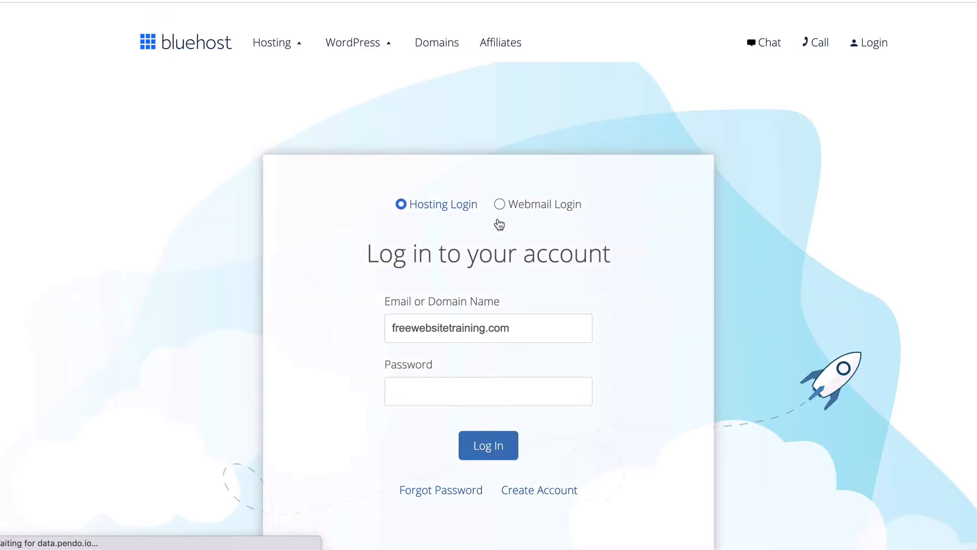
scroll(620, 98, "down", 3)
scroll(620, 98, "down", 6)
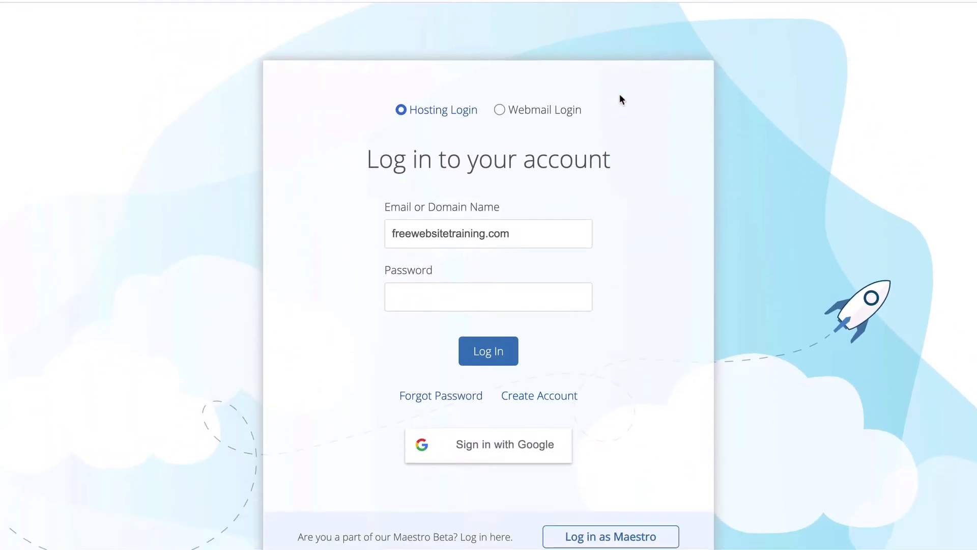
scroll(620, 98, "up", 7)
scroll(620, 98, "down", 2)
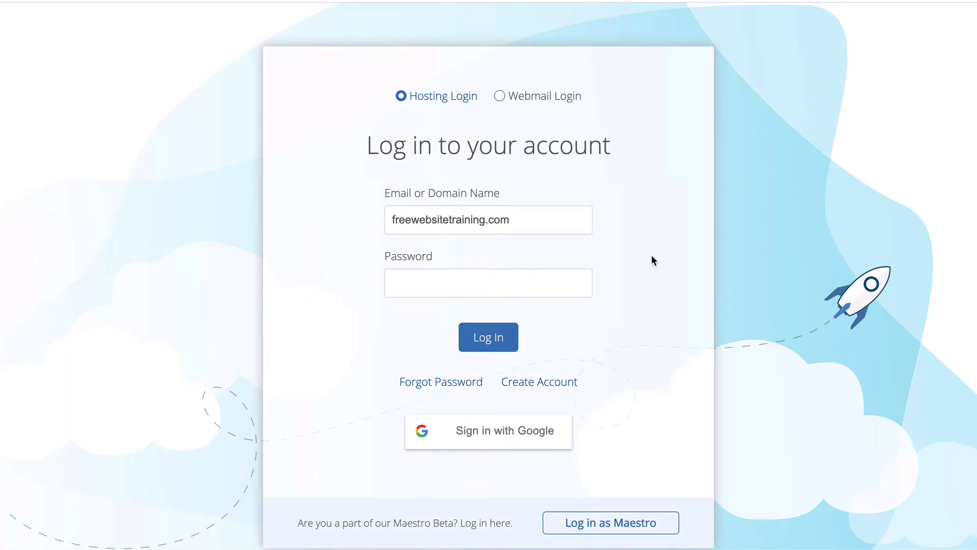
left_click(459, 275)
key("ctrl+v")
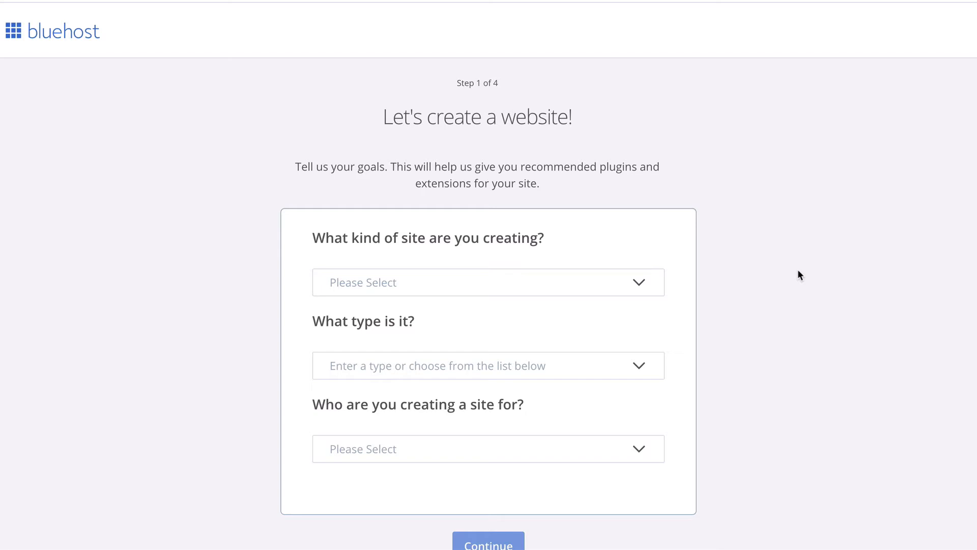
Set the kind of site being created to Blog
scroll(798, 269, "down", 1)
scroll(798, 270, "up", 1)
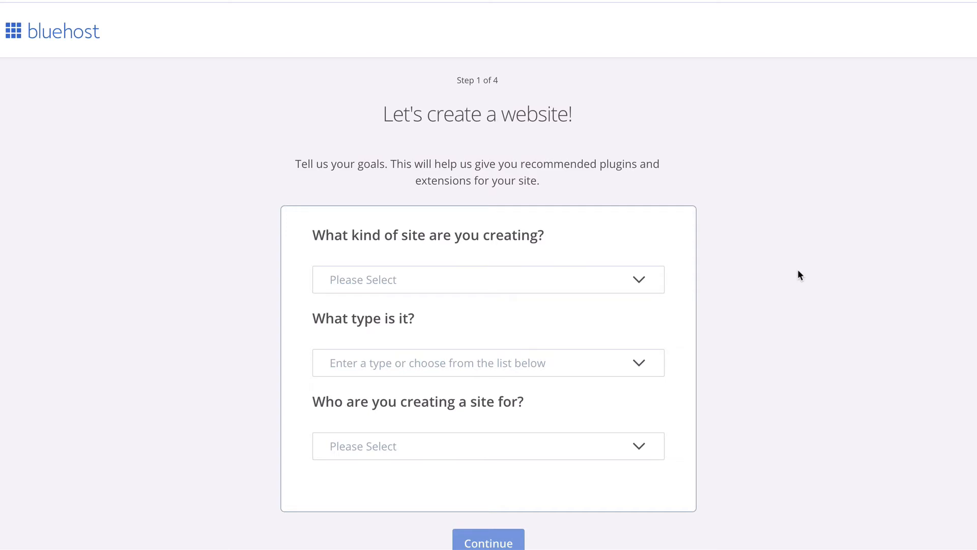
left_click(639, 286)
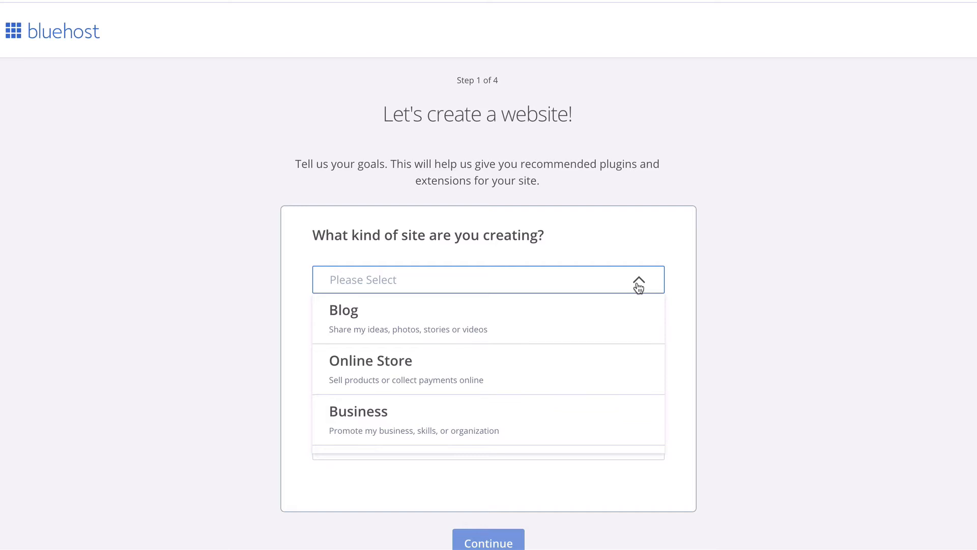
left_click(629, 325)
Look through the available site types for the blog
left_click(644, 366)
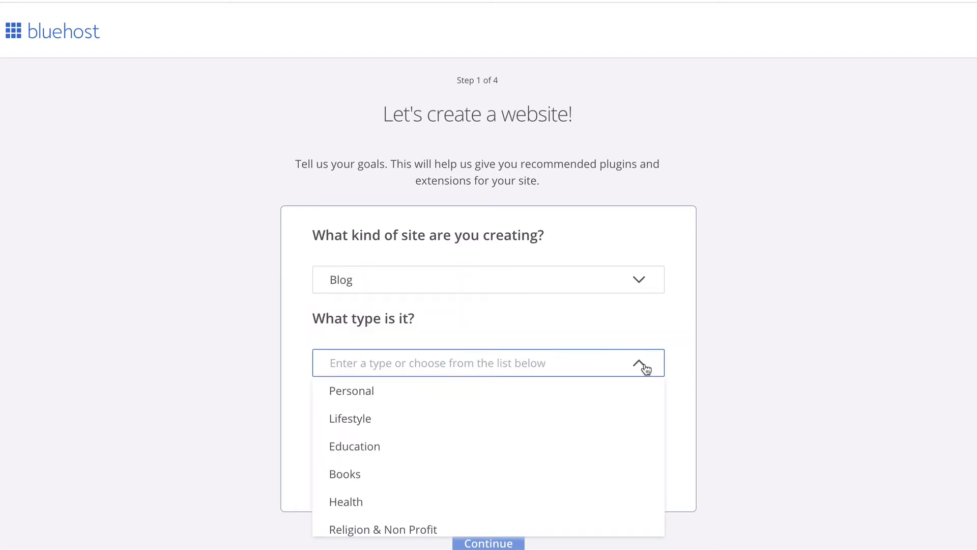
scroll(627, 393, "down", 5)
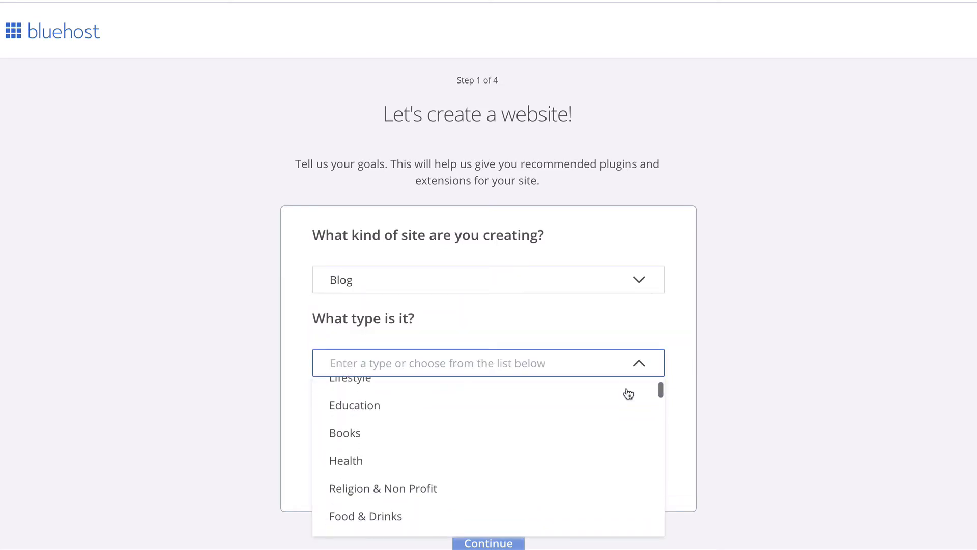
scroll(628, 402, "down", 5)
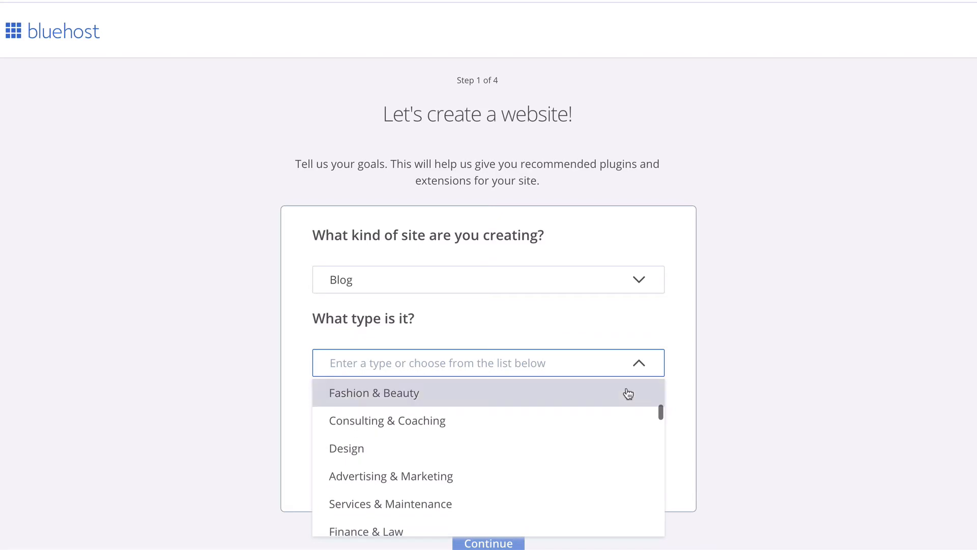
scroll(628, 421, "down", 10)
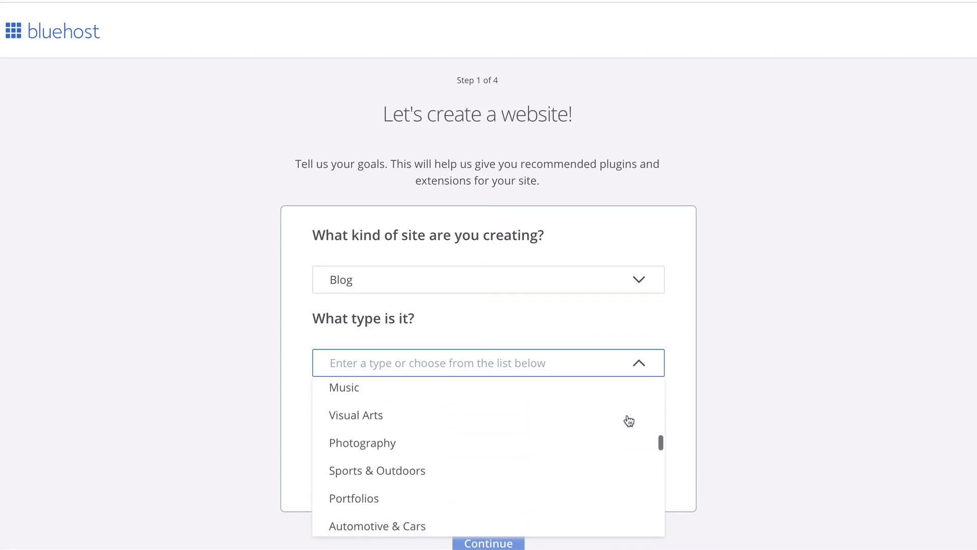
scroll(629, 420, "down", 6)
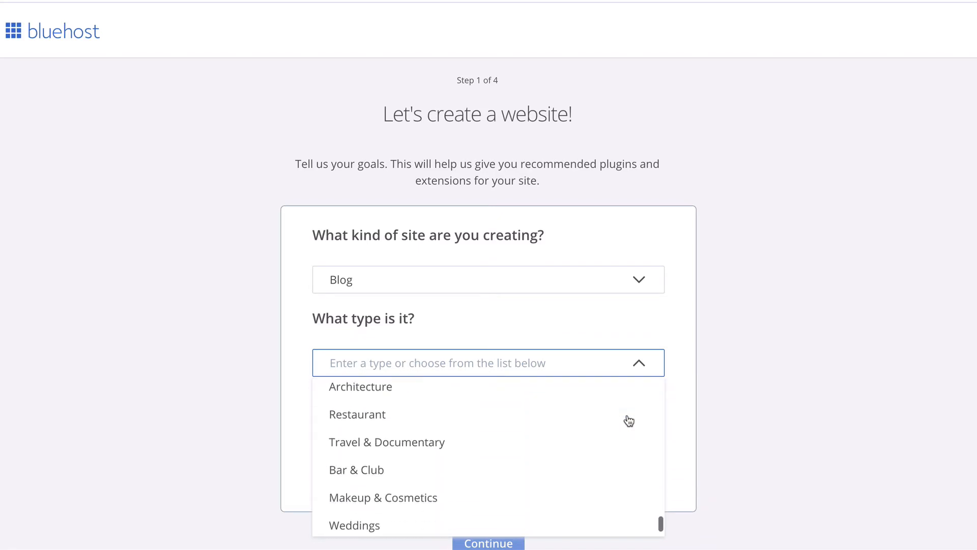
scroll(629, 421, "up", 3)
scroll(629, 421, "up", 10)
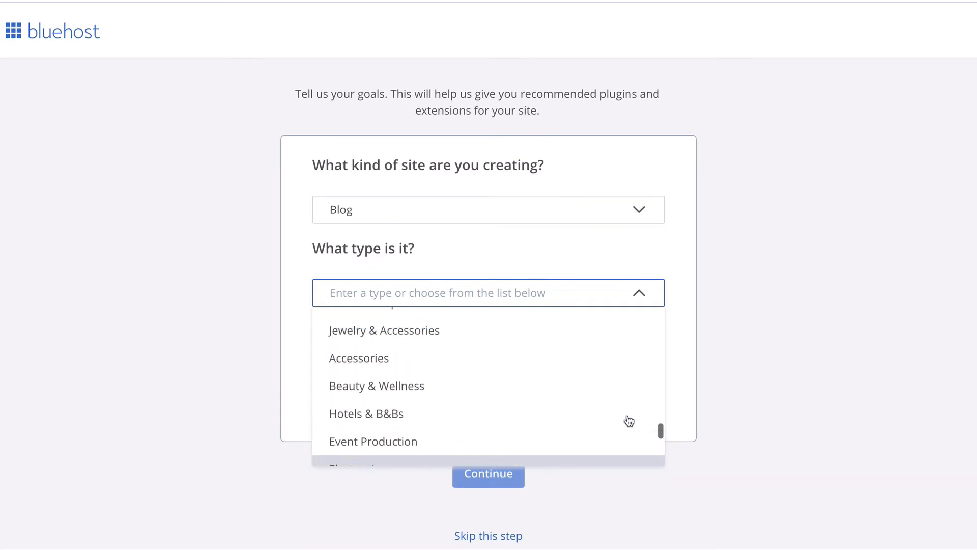
scroll(629, 420, "up", 5)
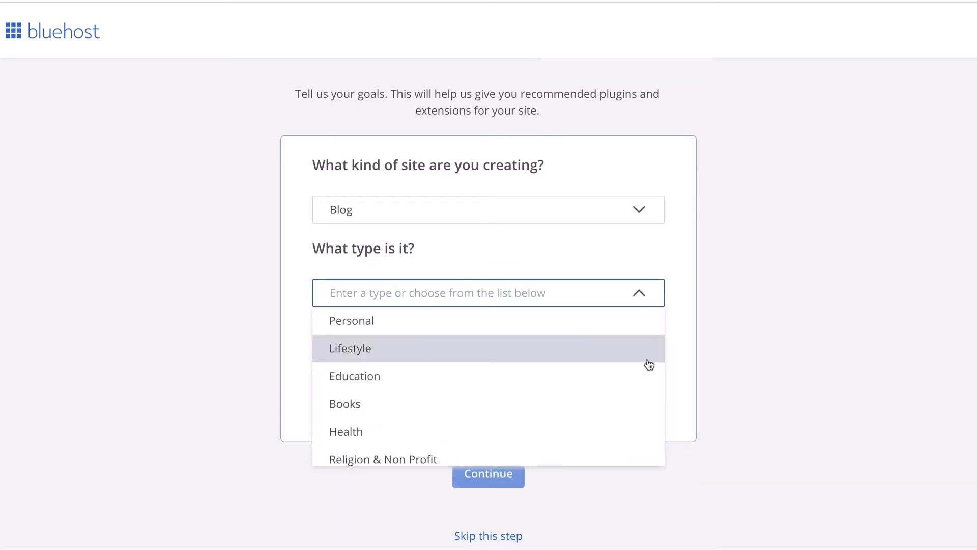
scroll(649, 364, "down", 5)
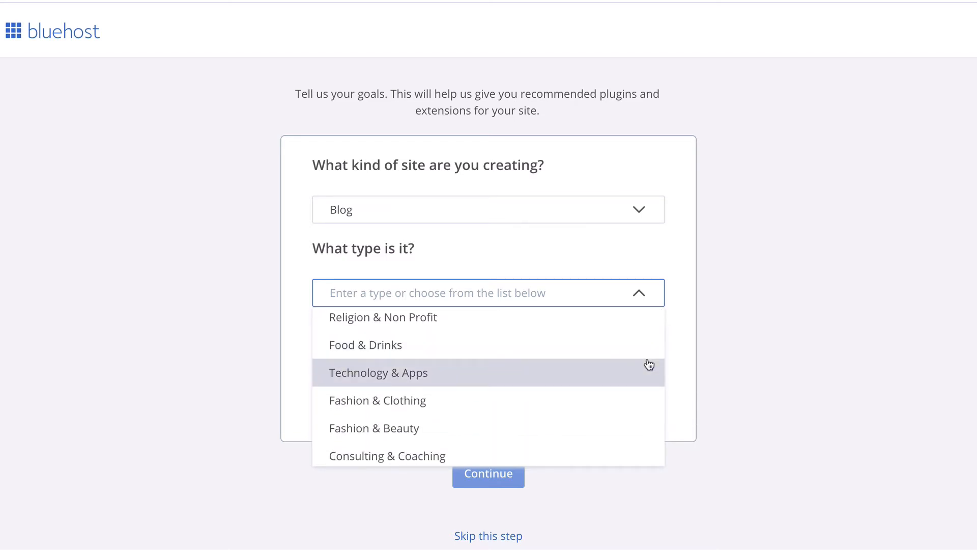
scroll(649, 364, "down", 3)
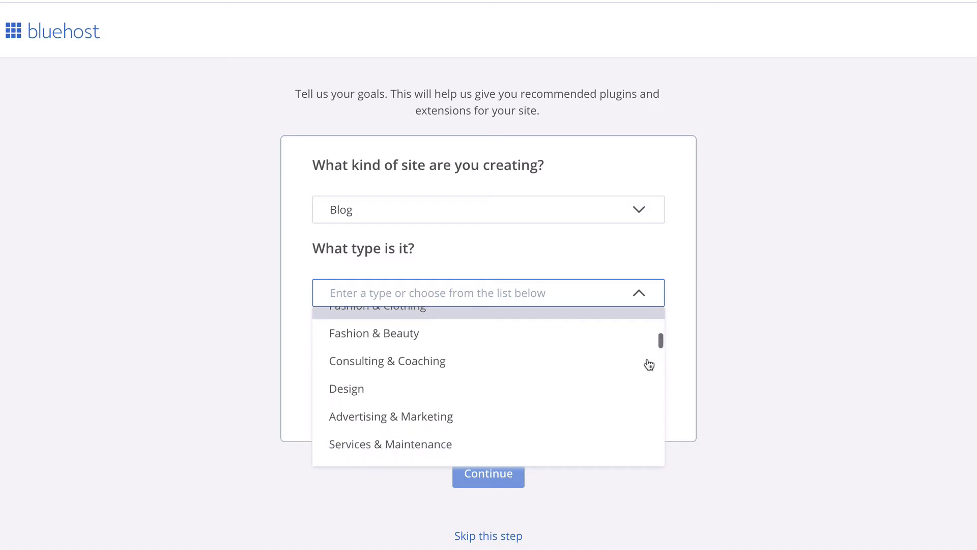
scroll(648, 364, "down", 5)
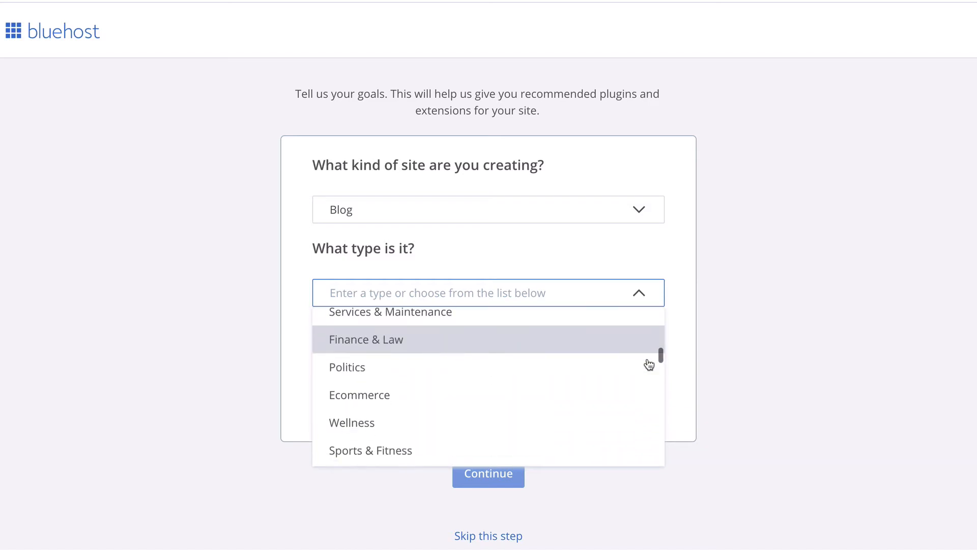
scroll(649, 364, "down", 4)
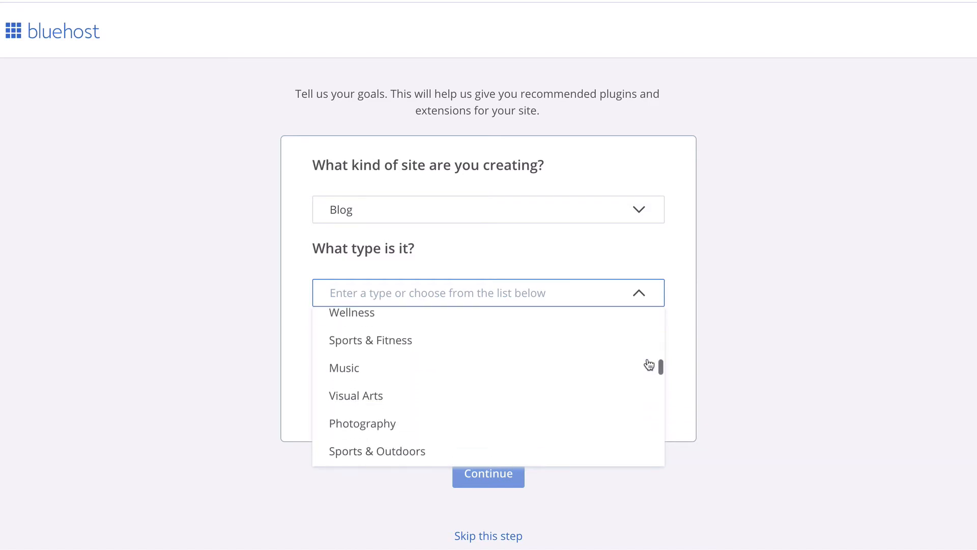
scroll(649, 364, "down", 2)
scroll(649, 365, "down", 1)
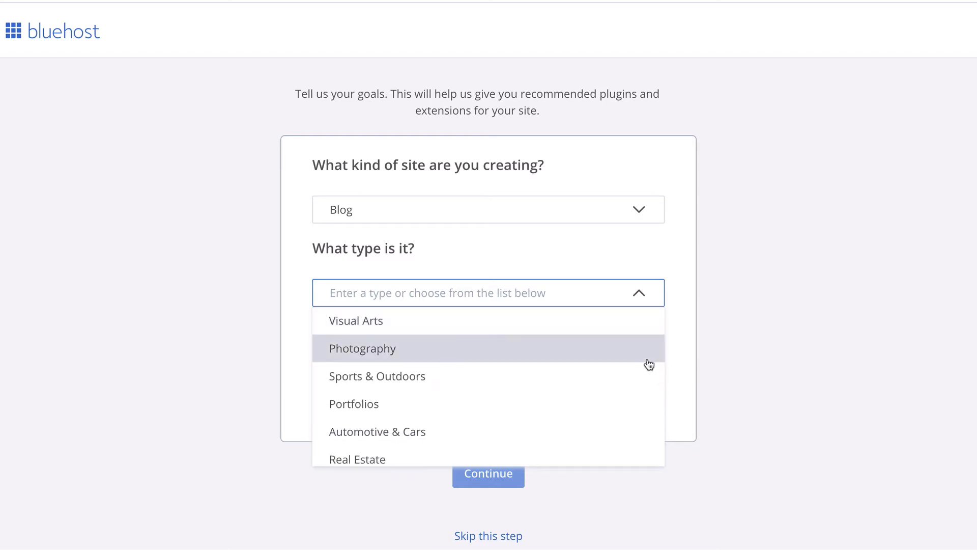
scroll(649, 364, "down", 6)
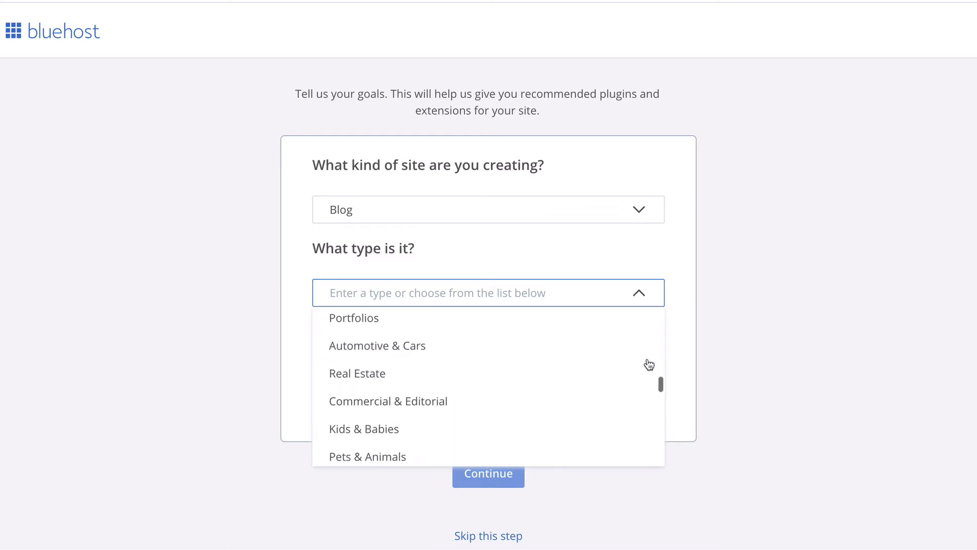
scroll(649, 365, "down", 1)
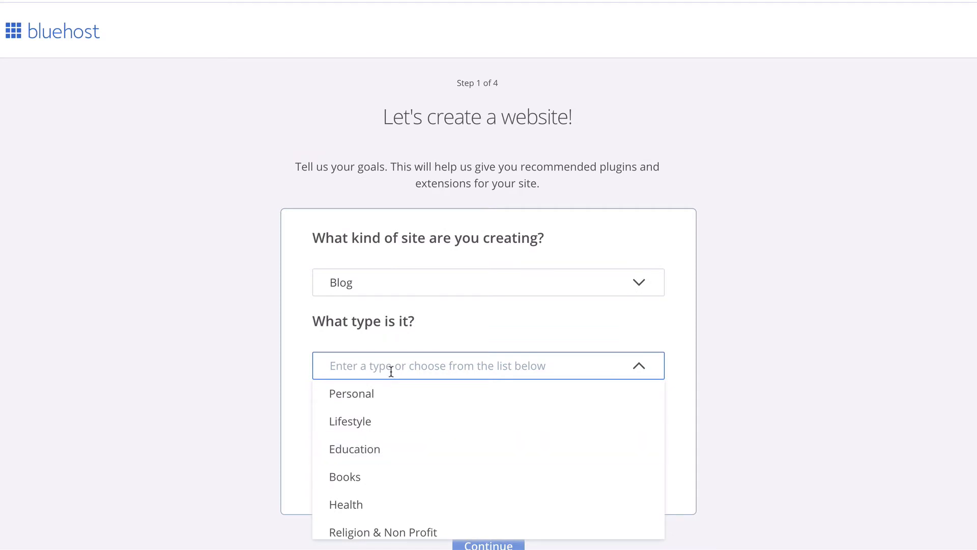
Set the site type to Personal
left_click(383, 400)
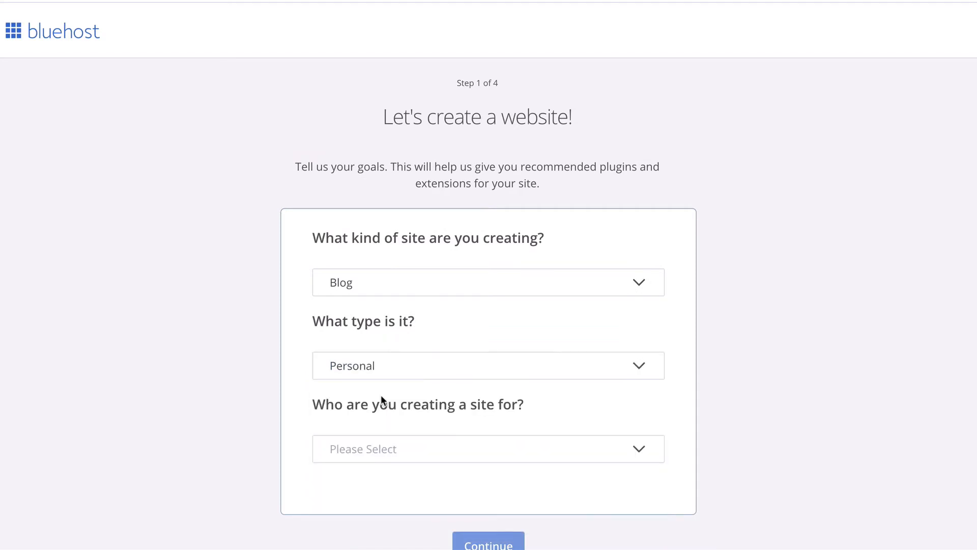
left_click(649, 370)
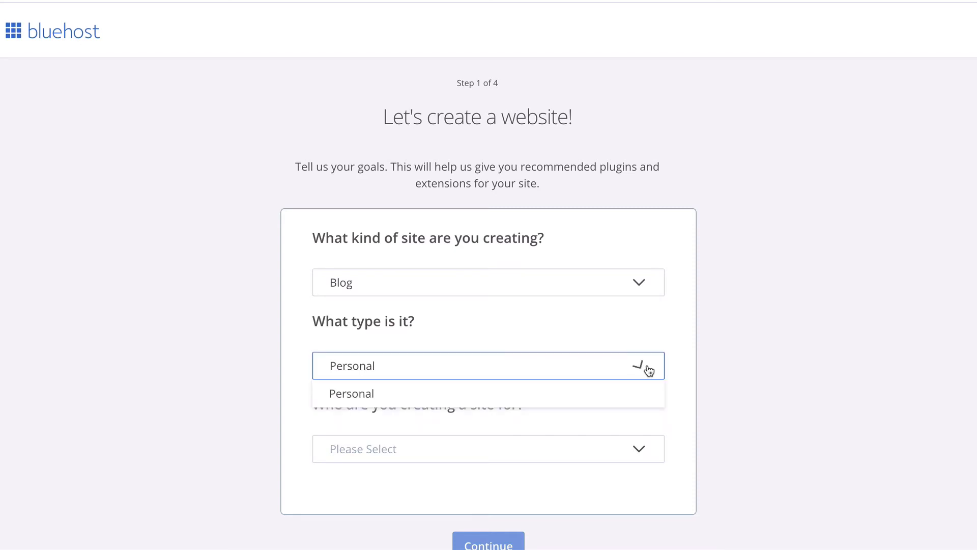
left_click(649, 370)
scroll(766, 362, "down", 2)
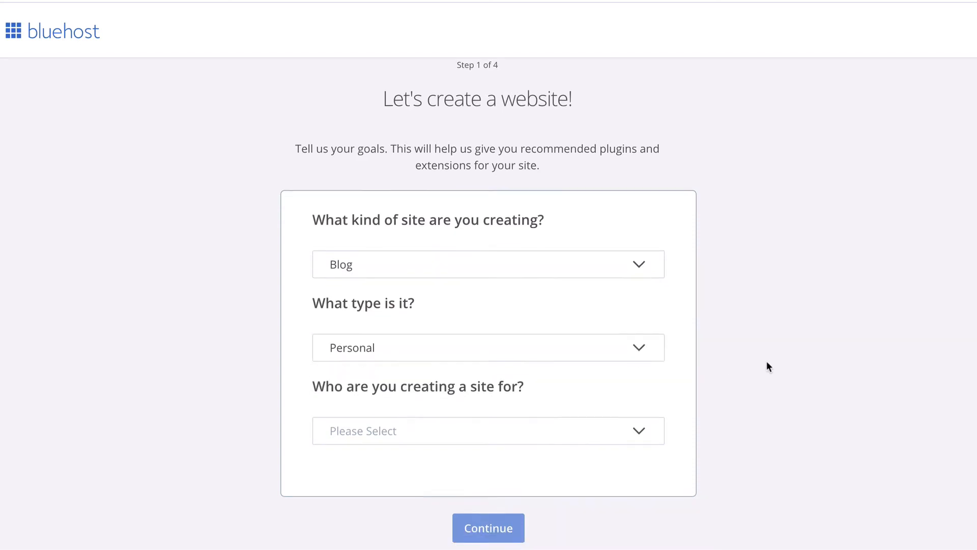
Answer that the site is being created for Myself and continue the website setup
left_click(638, 377)
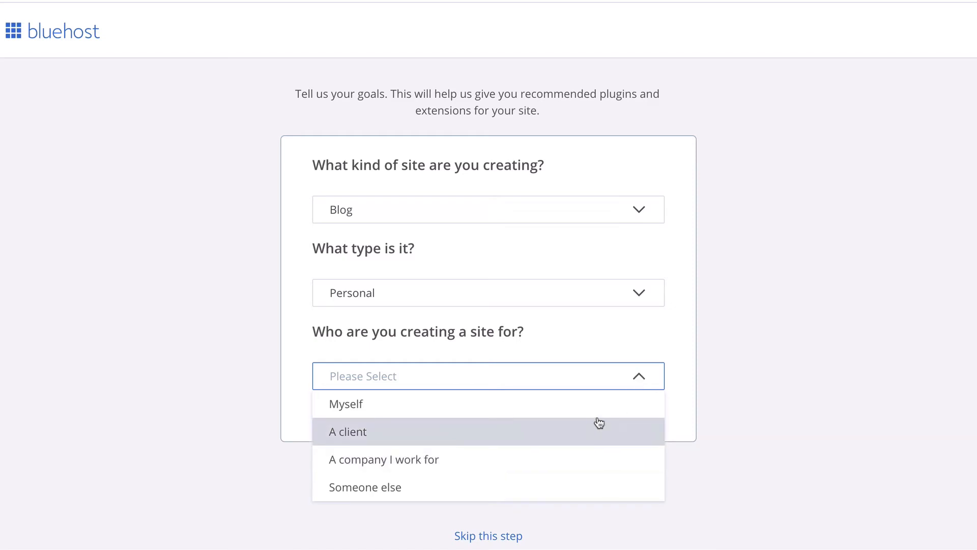
left_click(602, 402)
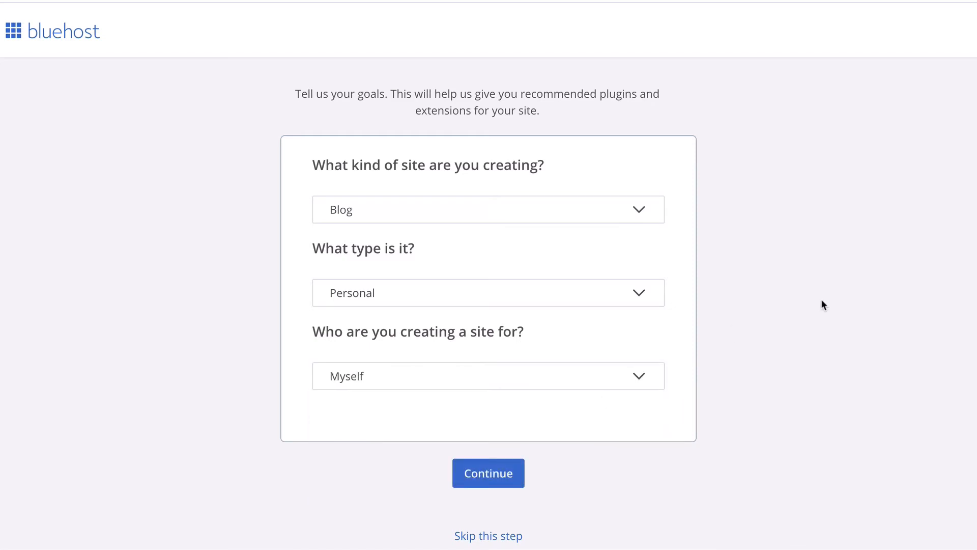
left_click(508, 478)
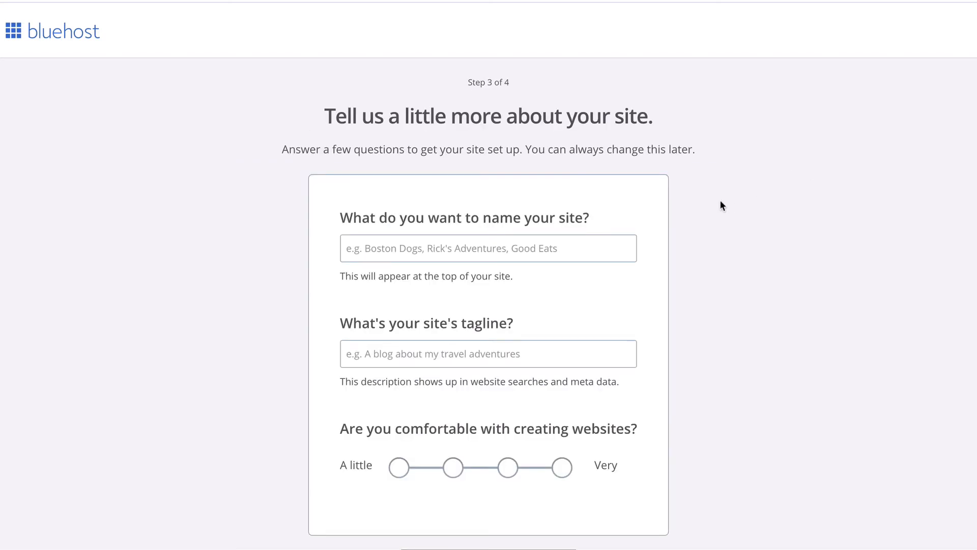
Name the site "Free Website Training"
left_click(574, 248)
type("F")
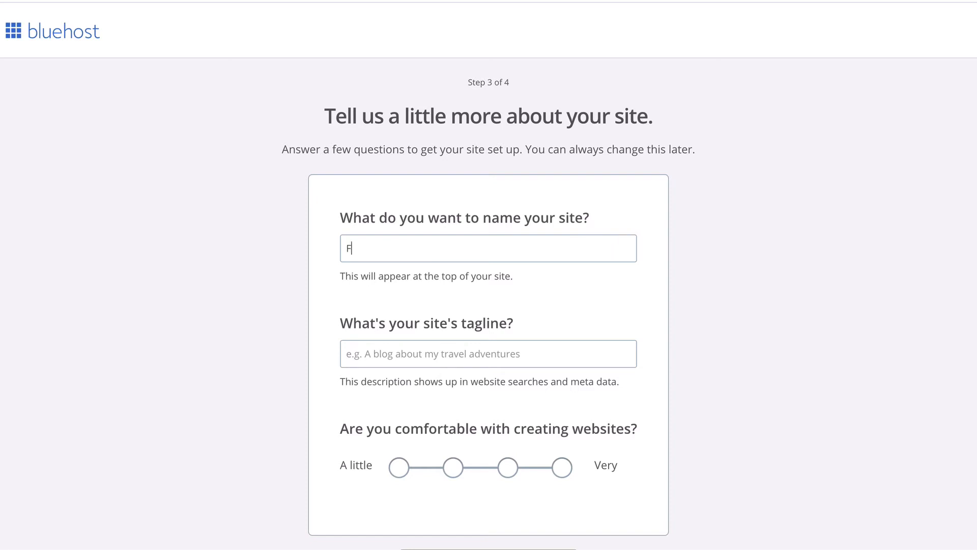
type("ree Website Training")
Enter the tagline "A free website training resource" and continue to theme selection
left_click(515, 354)
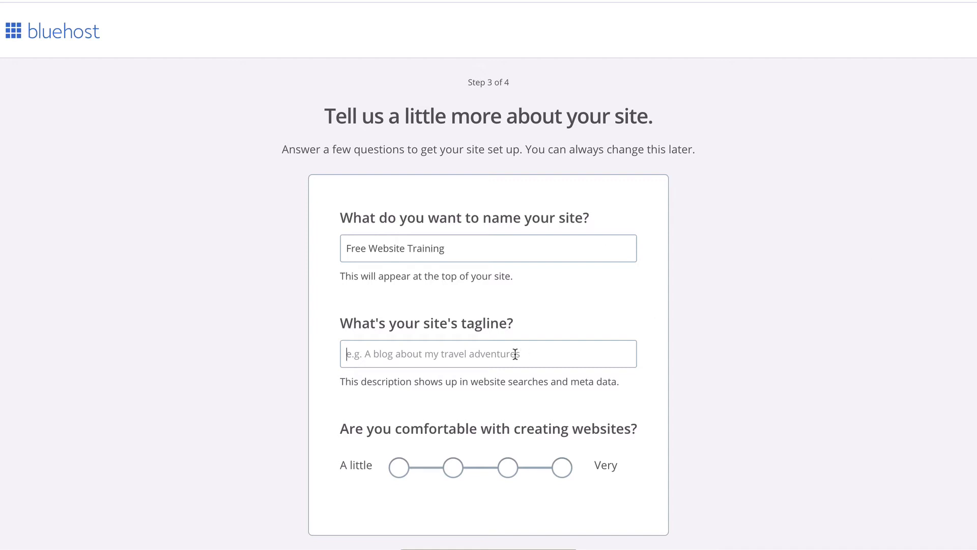
type("A ")
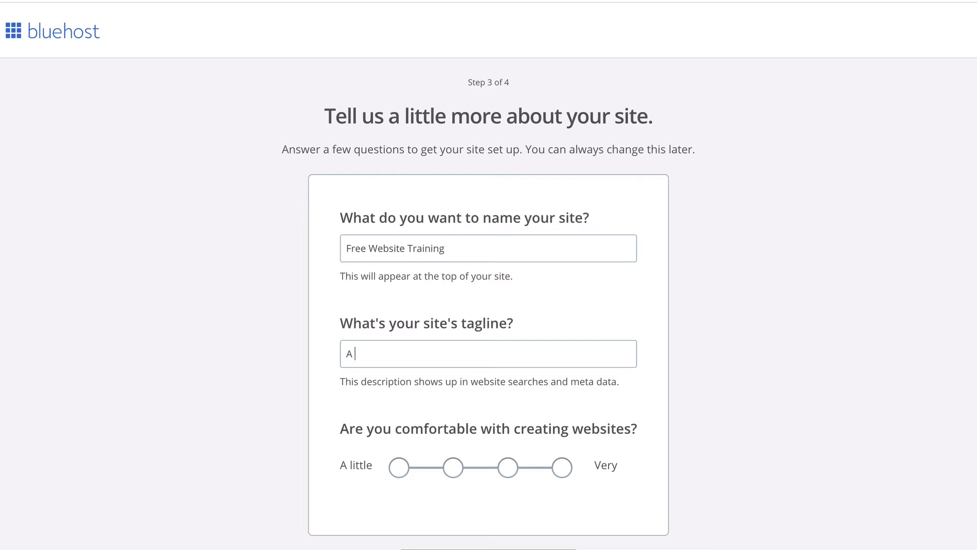
type("free website training resour")
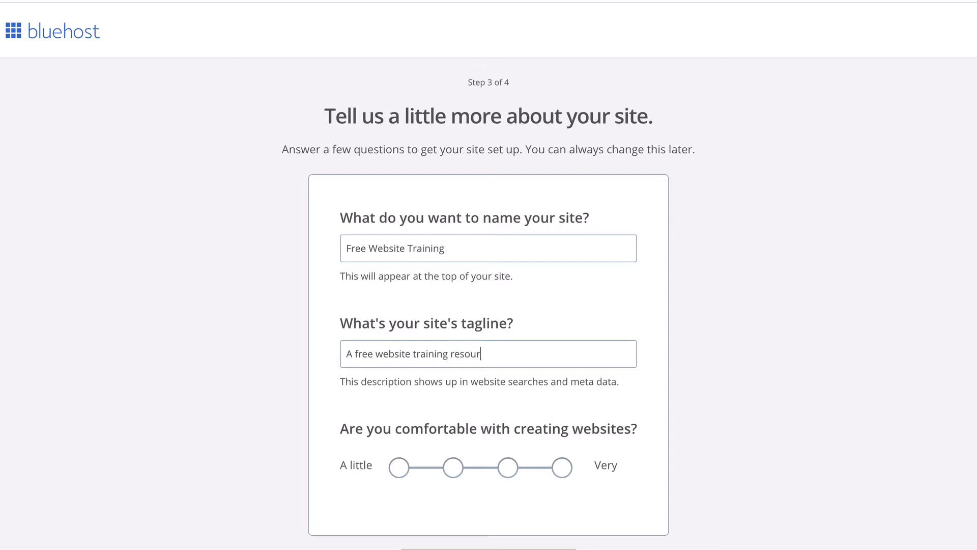
type("ce")
scroll(808, 225, "down", 2)
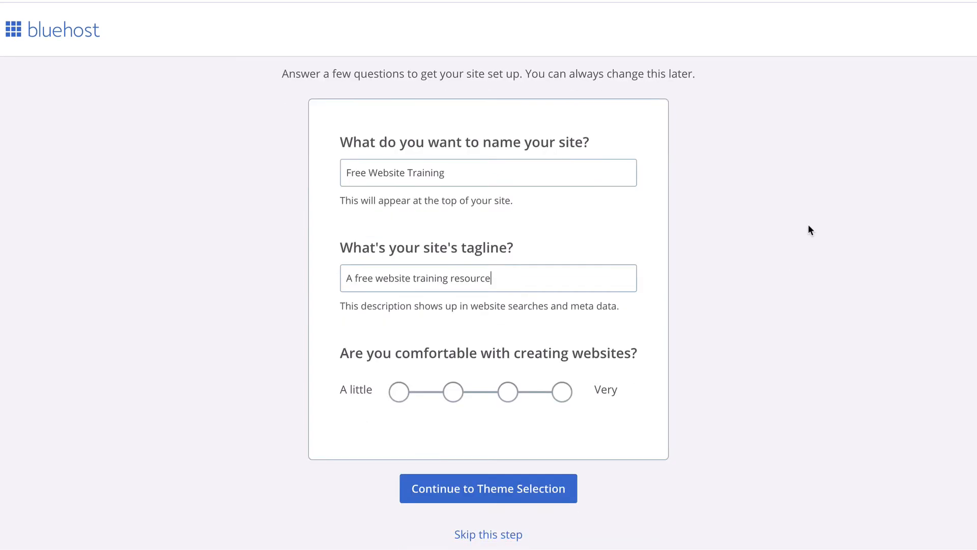
left_click(536, 493)
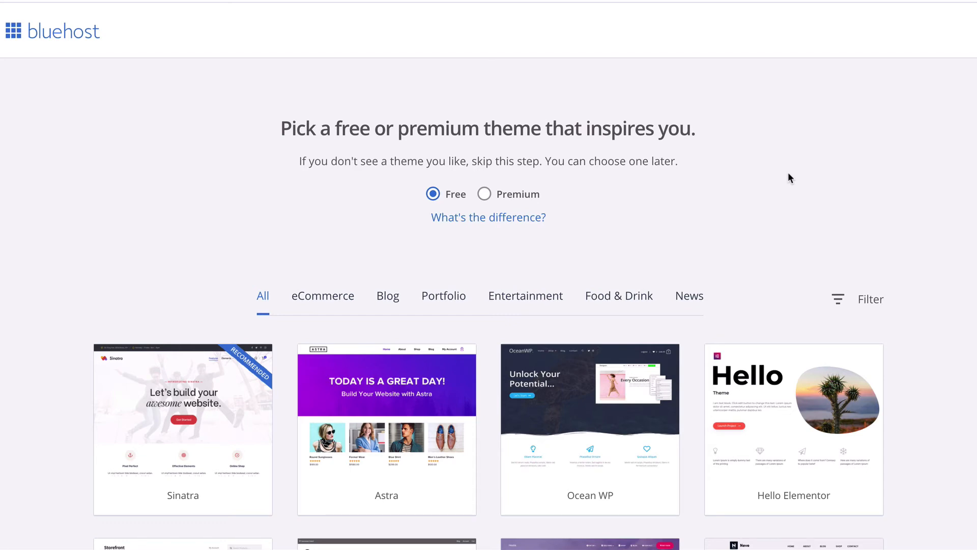
Look through the free themes on offer and skip the theme selection step
scroll(788, 173, "down", 7)
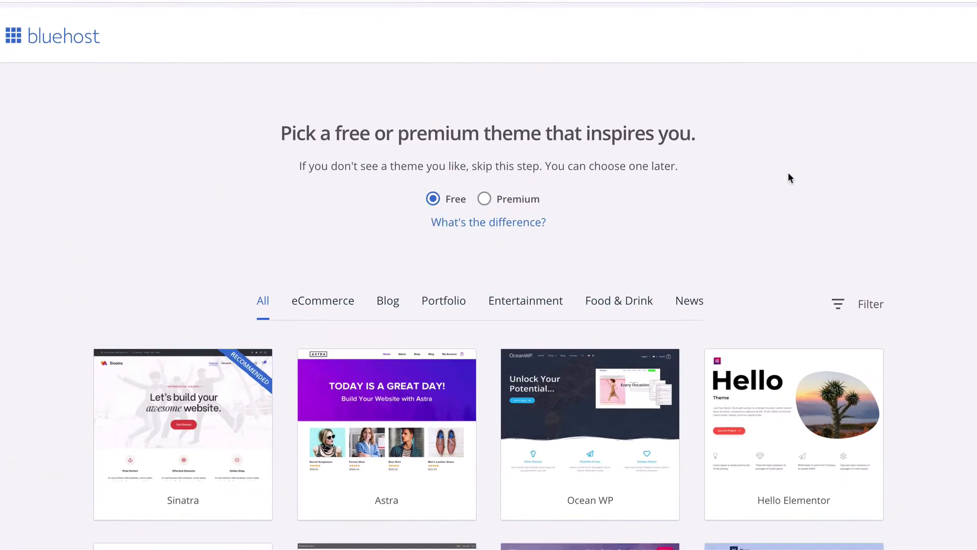
scroll(788, 176, "down", 7)
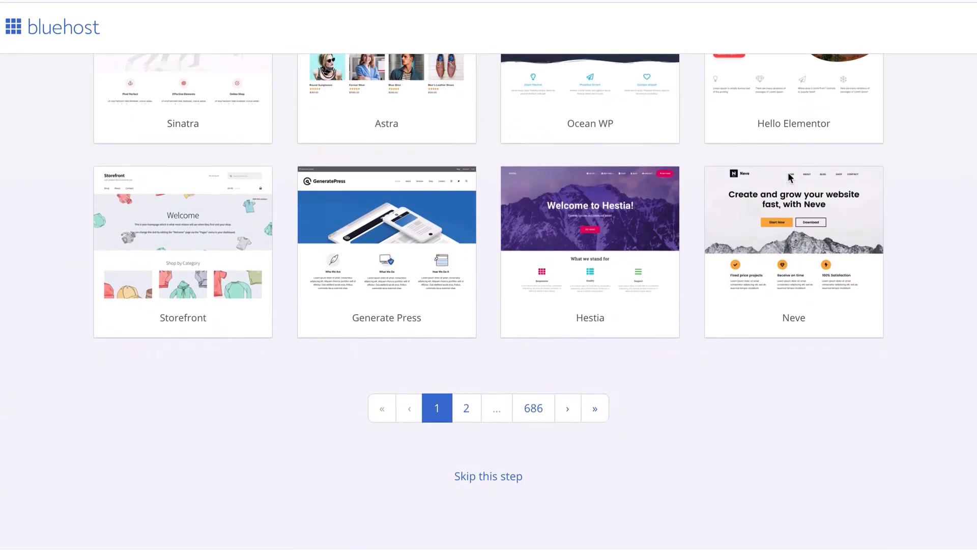
mouse_move(788, 176)
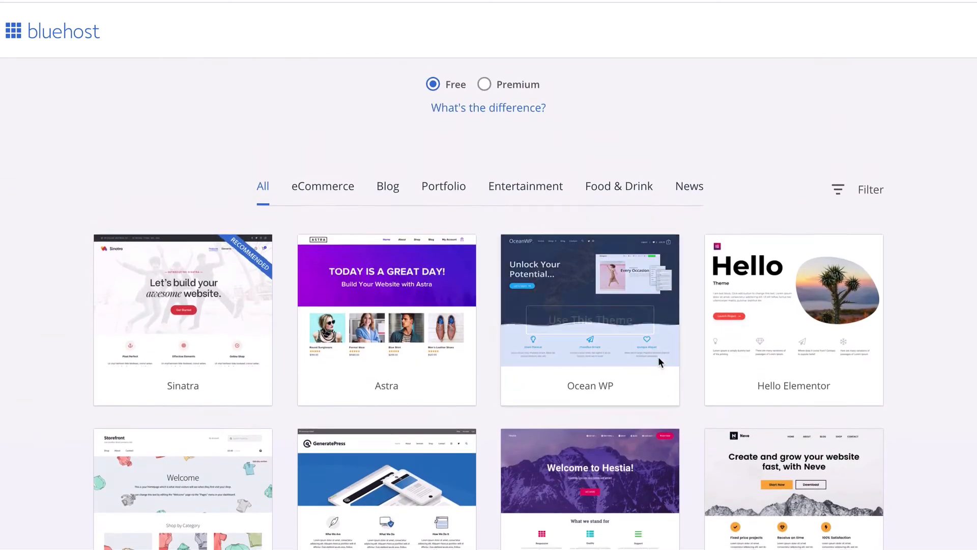
scroll(658, 358, "down", 7)
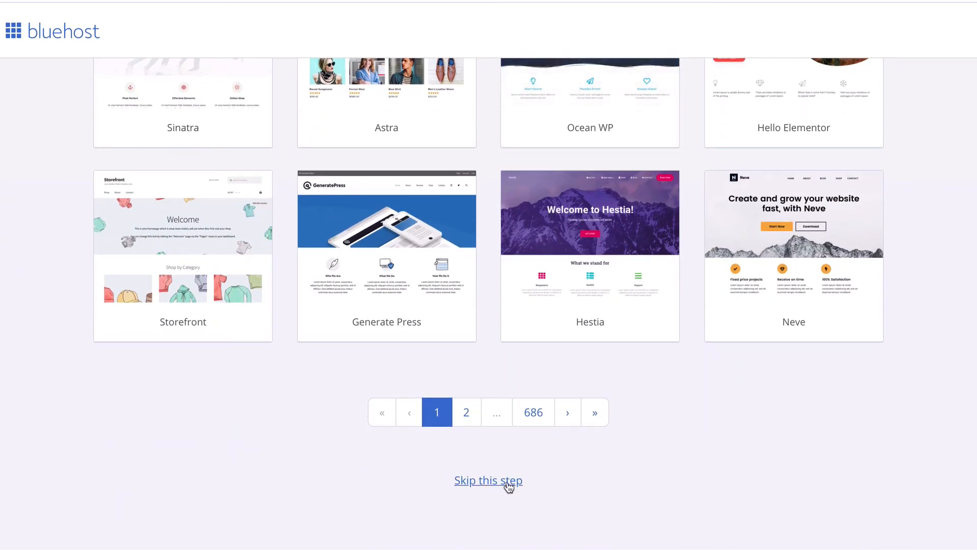
left_click(508, 481)
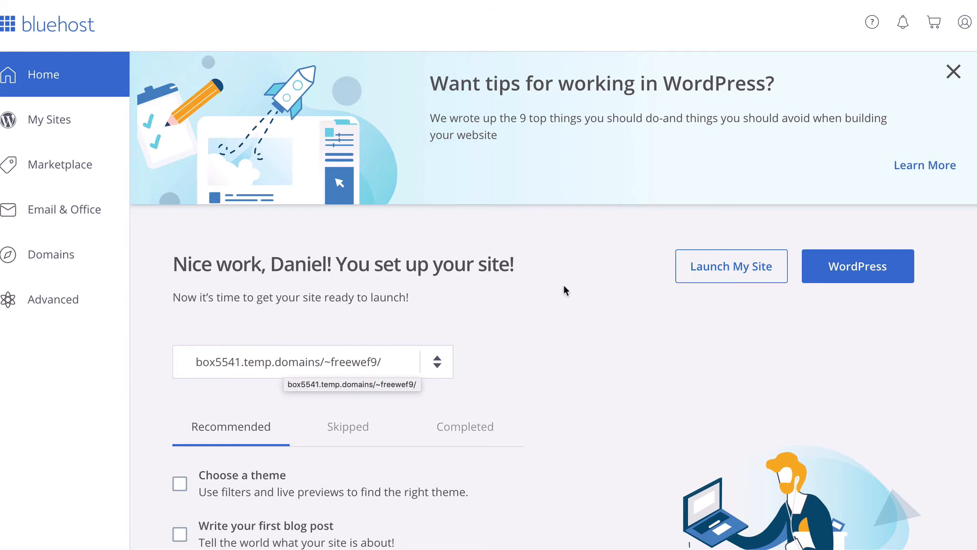
Review the recommended setup tasks and mark the "Add an 'About Me' page" task as completed
scroll(563, 285, "down", 1)
scroll(564, 285, "up", 1)
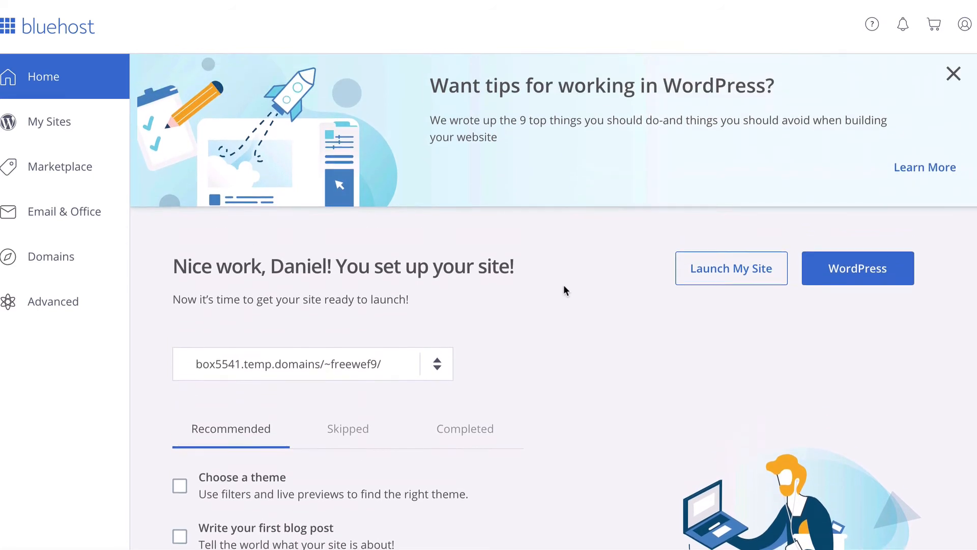
scroll(563, 285, "down", 1)
scroll(563, 288, "down", 4)
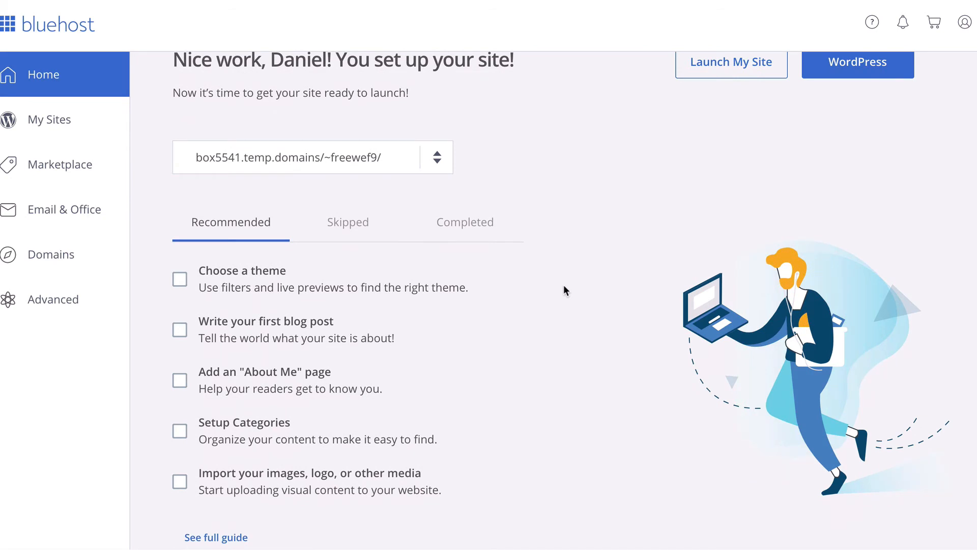
mouse_move(196, 280)
mouse_move(179, 338)
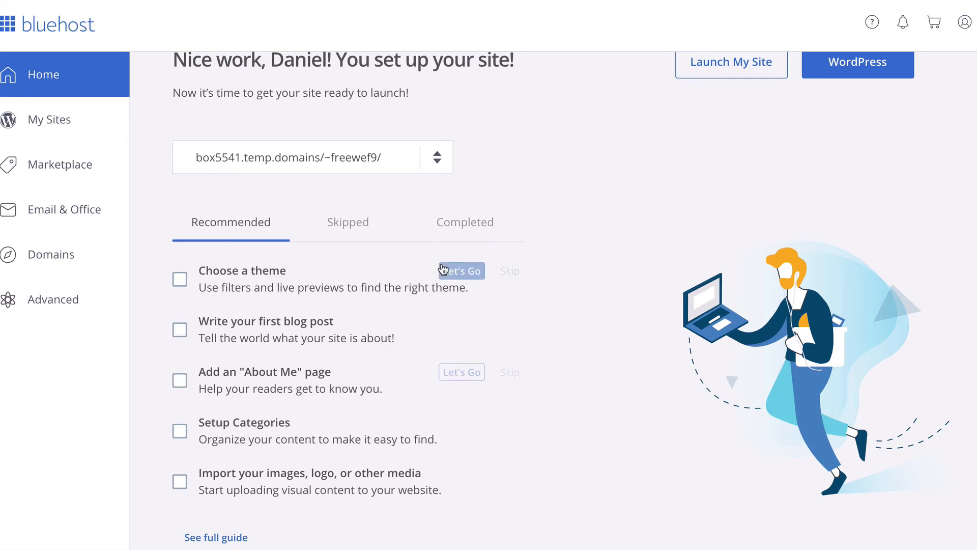
scroll(592, 238, "down", 1)
mouse_move(221, 341)
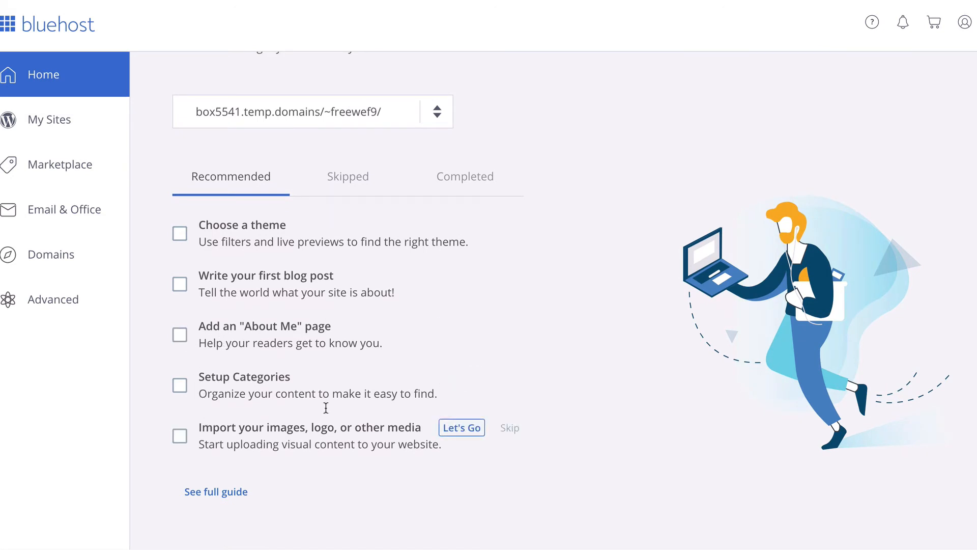
left_click(179, 336)
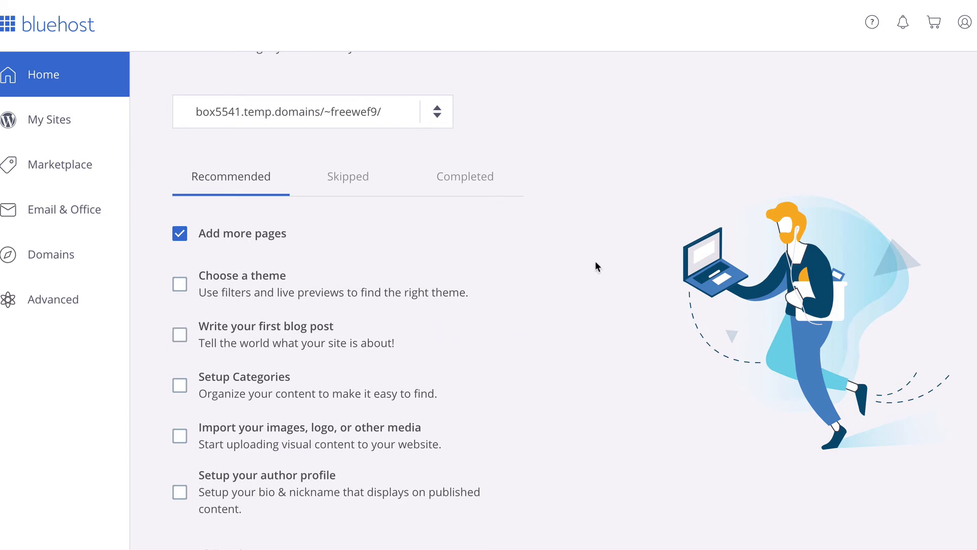
Launch the site without completing the remaining recommended tasks
scroll(595, 261, "up", 3)
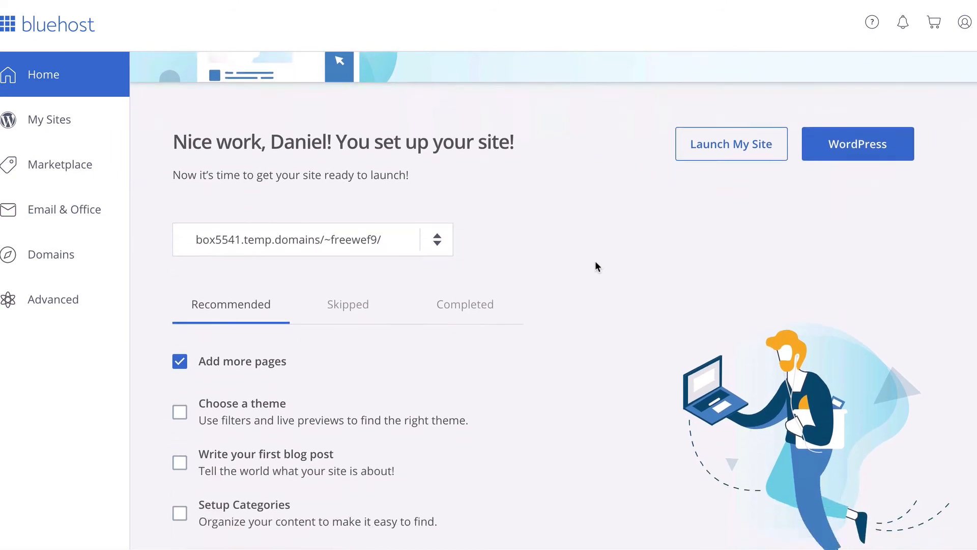
scroll(595, 262, "up", 2)
scroll(595, 261, "down", 4)
scroll(595, 261, "up", 5)
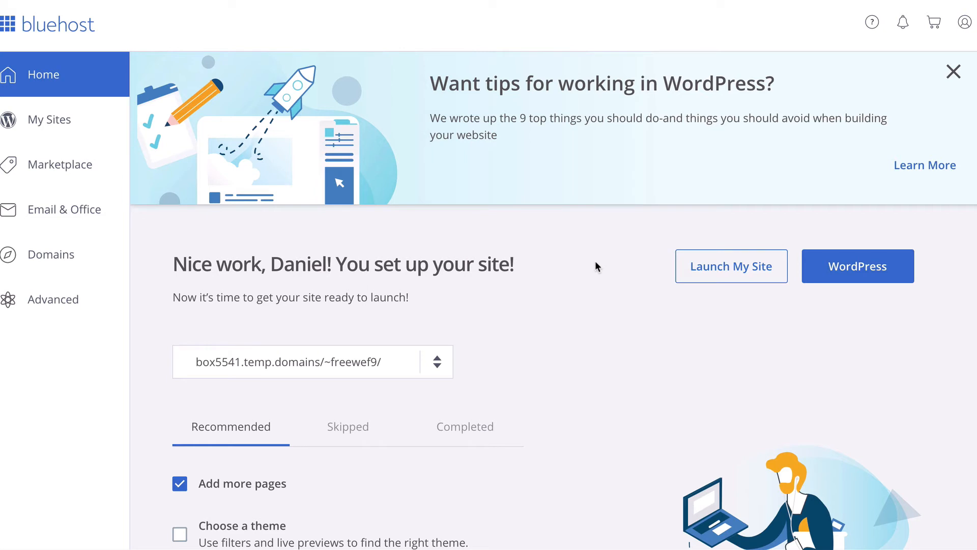
left_click(720, 270)
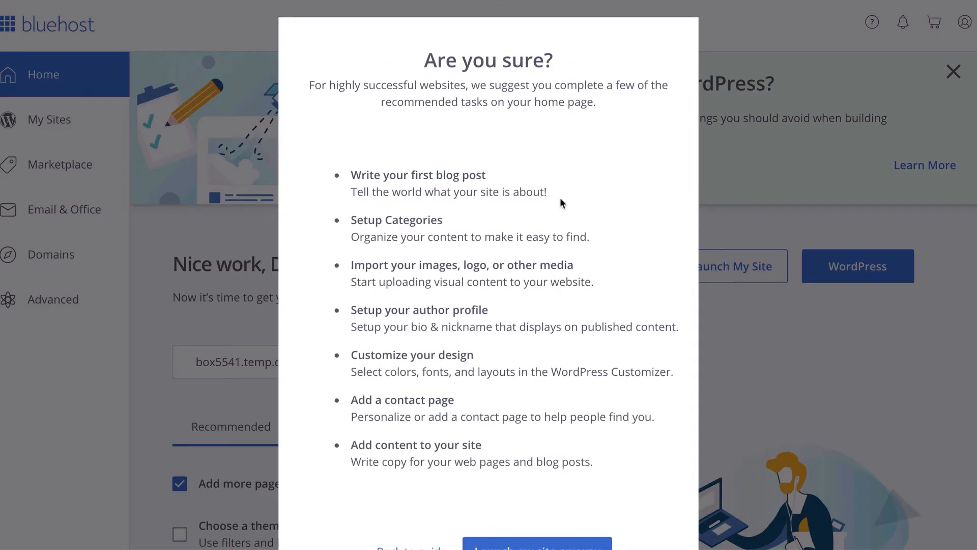
scroll(560, 202, "down", 1)
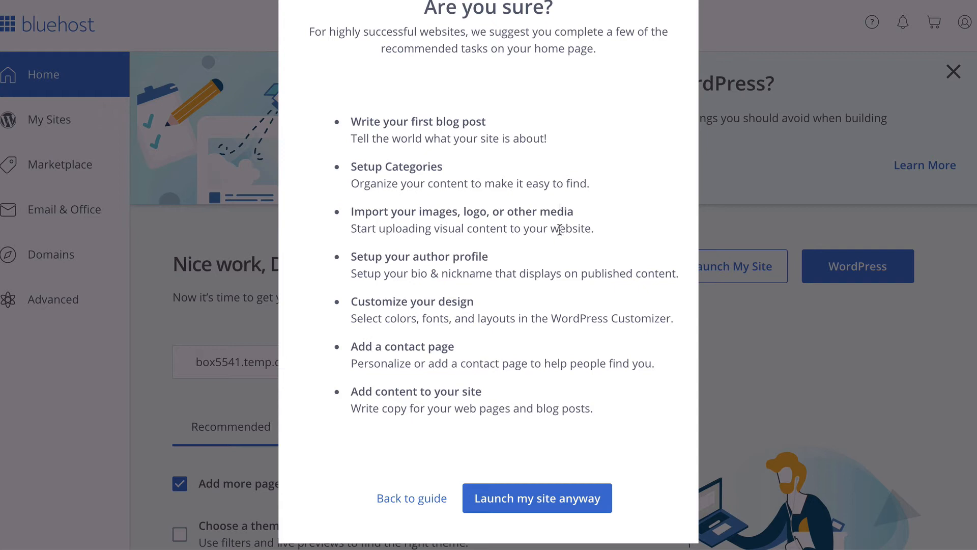
left_click(553, 501)
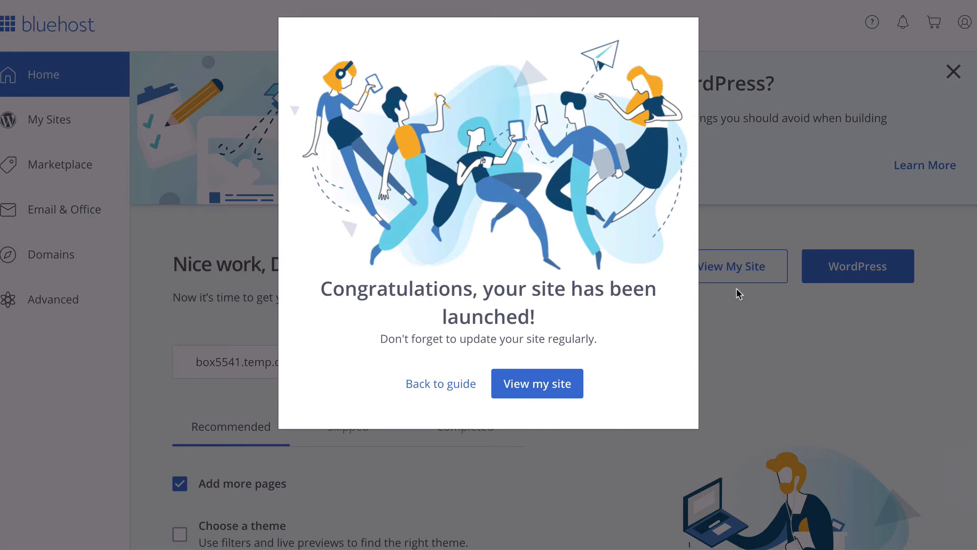
View the launched site and look over its home page, from the site title to the footer widgets
left_click(570, 386)
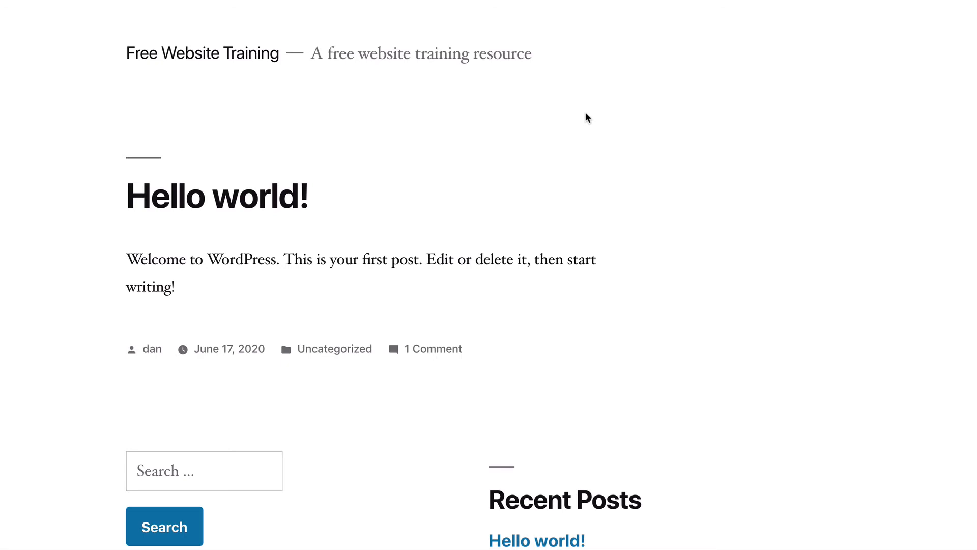
scroll(585, 113, "down", 9)
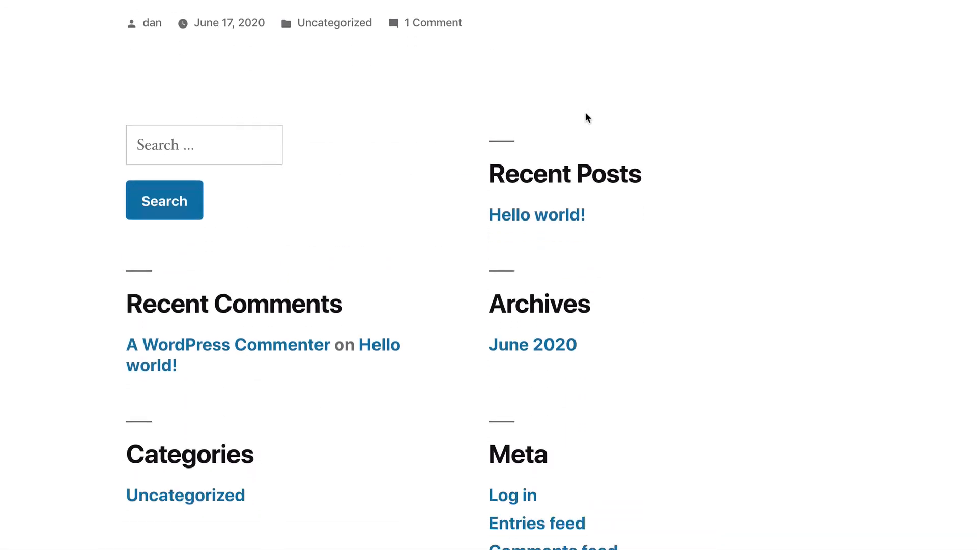
scroll(586, 113, "up", 10)
scroll(585, 113, "down", 10)
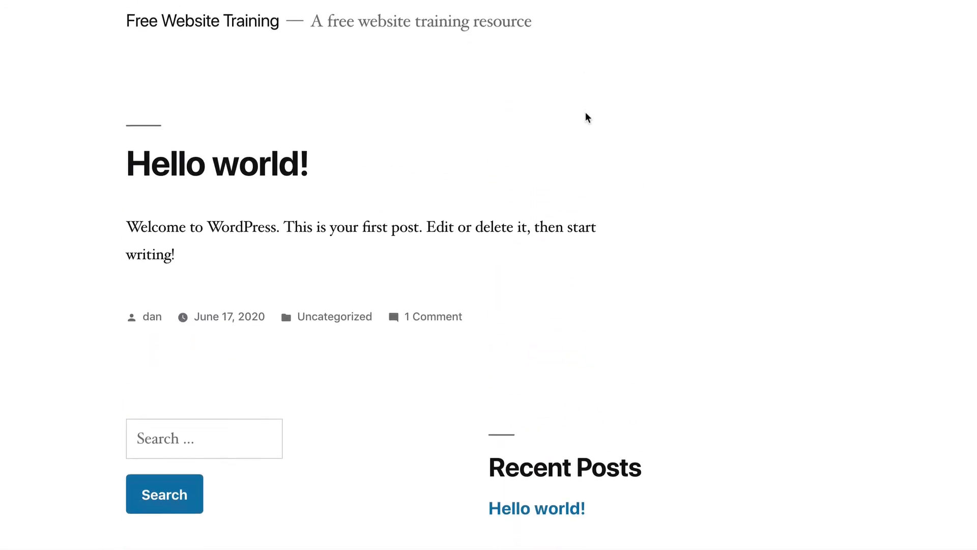
scroll(585, 113, "up", 10)
scroll(586, 112, "down", 1)
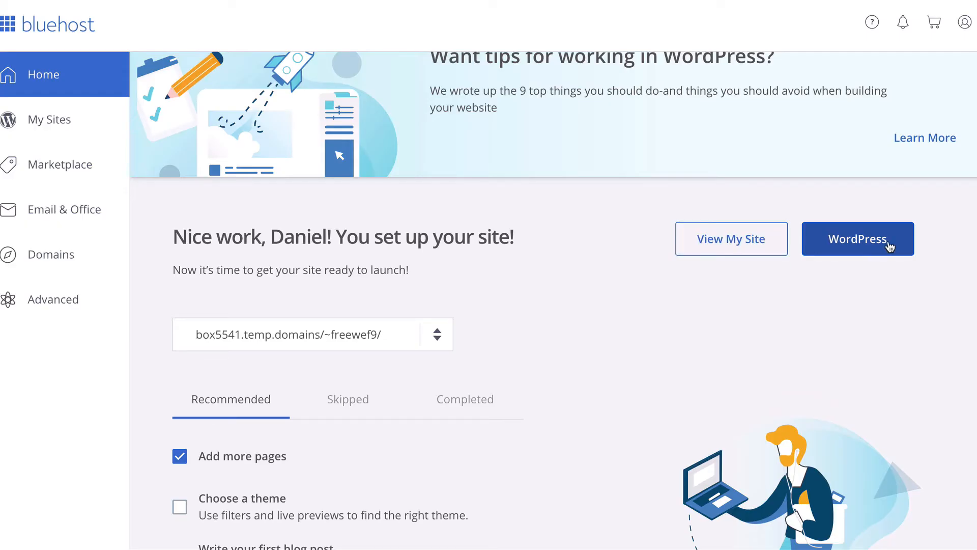
Open the site's WordPress admin dashboard from the hosting account and select its wp-admin web address
left_click(860, 242)
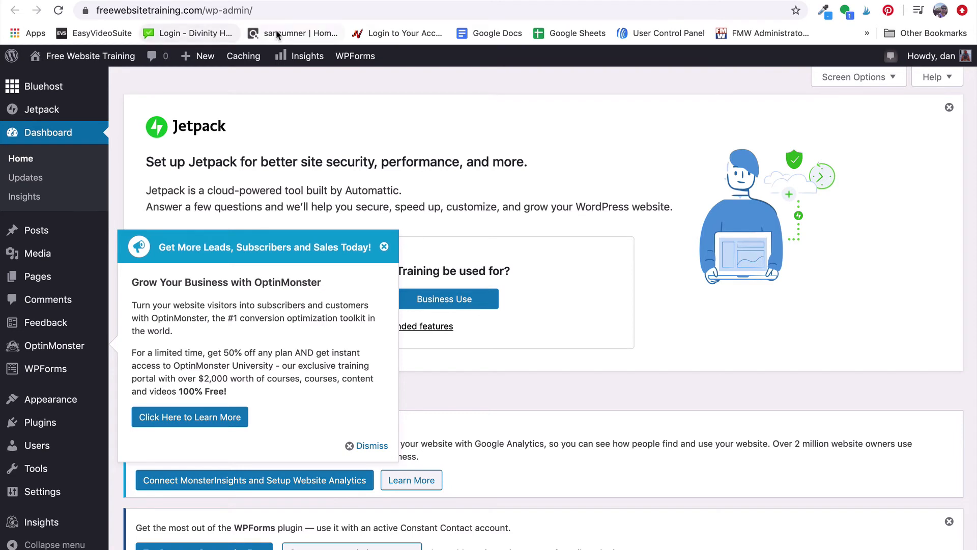
left_click(267, 10)
left_click_drag(267, 10, 98, 10)
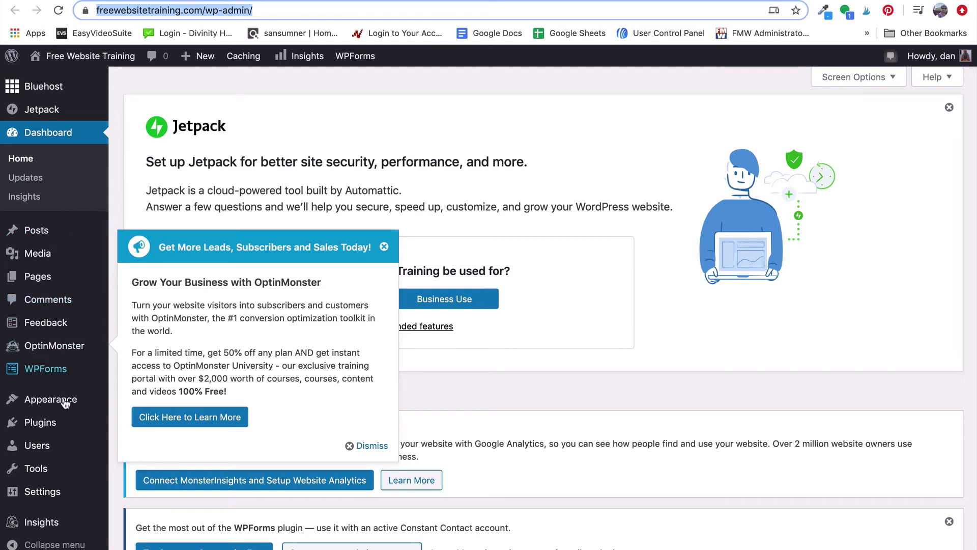
Open the installed themes and go on to adding a new theme
mouse_move(65, 403)
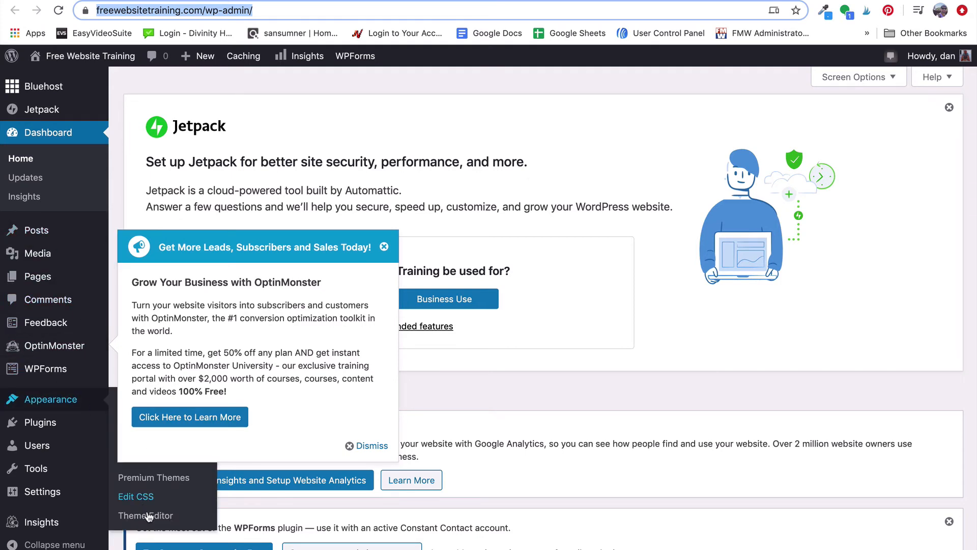
left_click(55, 402)
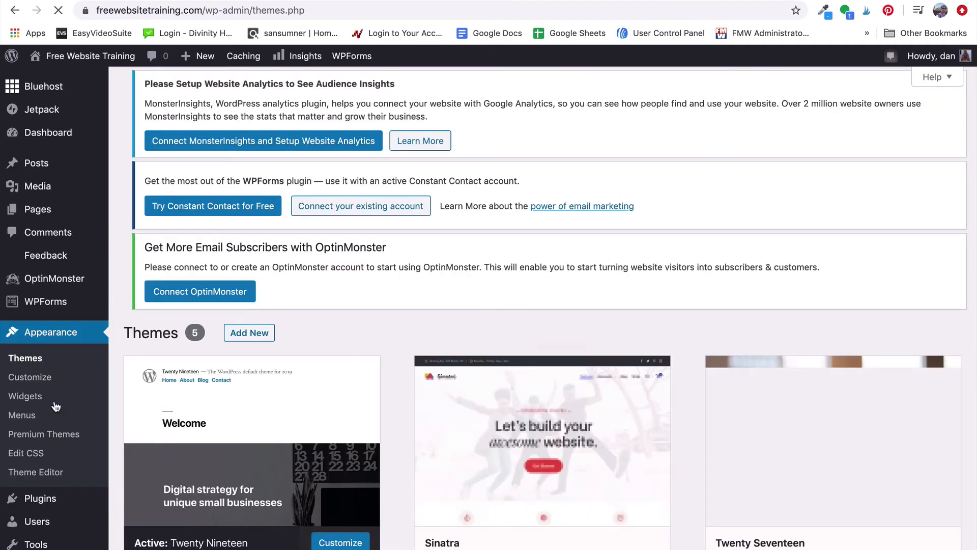
scroll(857, 244, "down", 7)
scroll(816, 481, "up", 1)
scroll(814, 342, "up", 5)
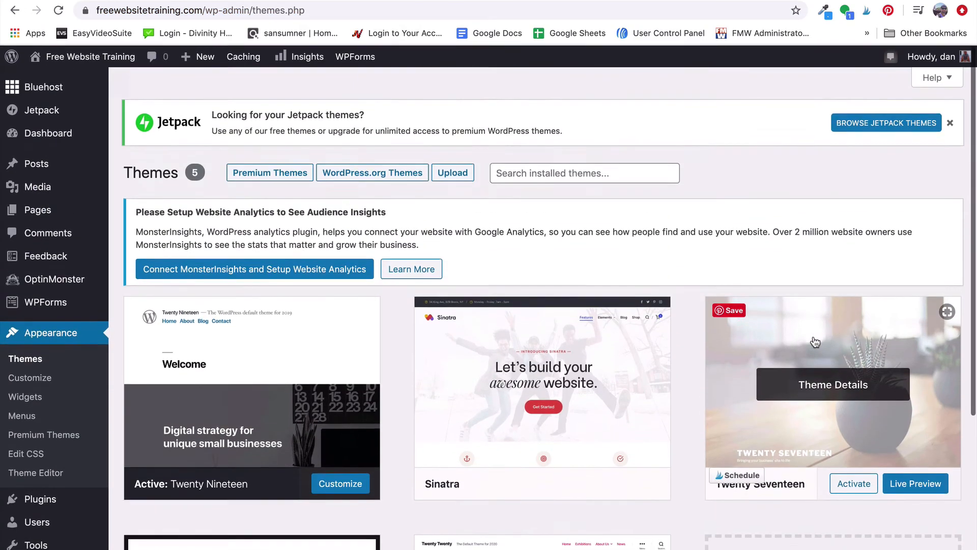
scroll(813, 342, "down", 5)
left_click(834, 395)
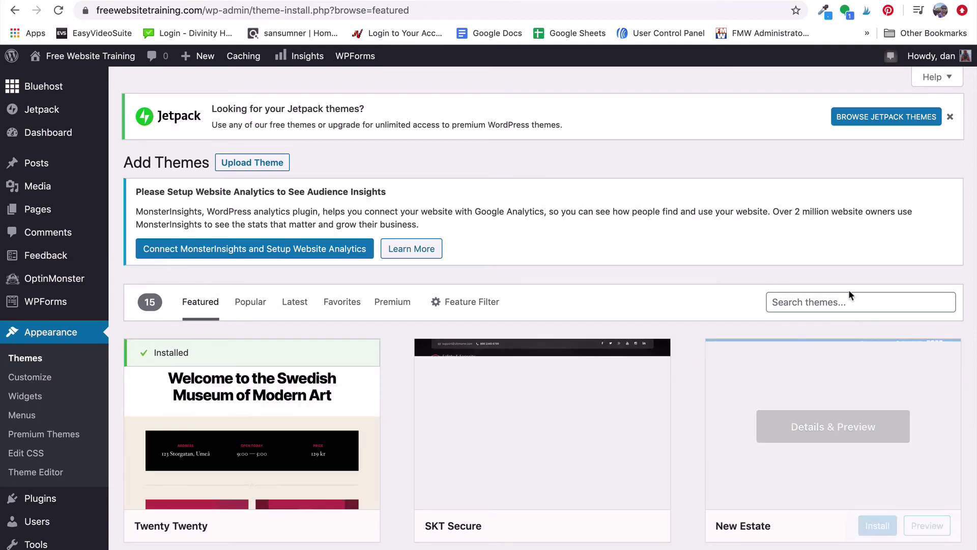
Search the available themes for "Flash blog" and install the Flash Blog theme
scroll(873, 306, "down", 2)
scroll(874, 305, "down", 3)
scroll(874, 310, "up", 3)
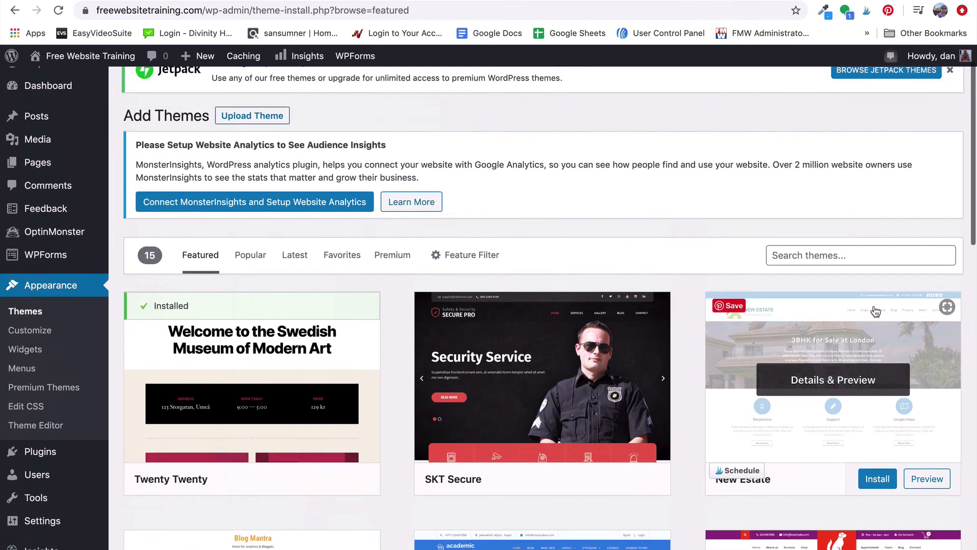
scroll(875, 310, "down", 5)
scroll(875, 310, "up", 6)
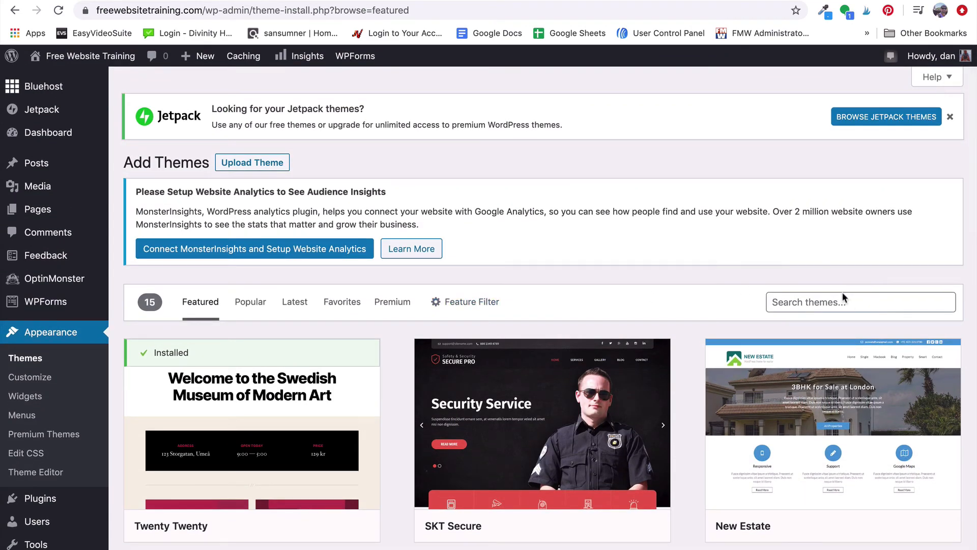
left_click(807, 300)
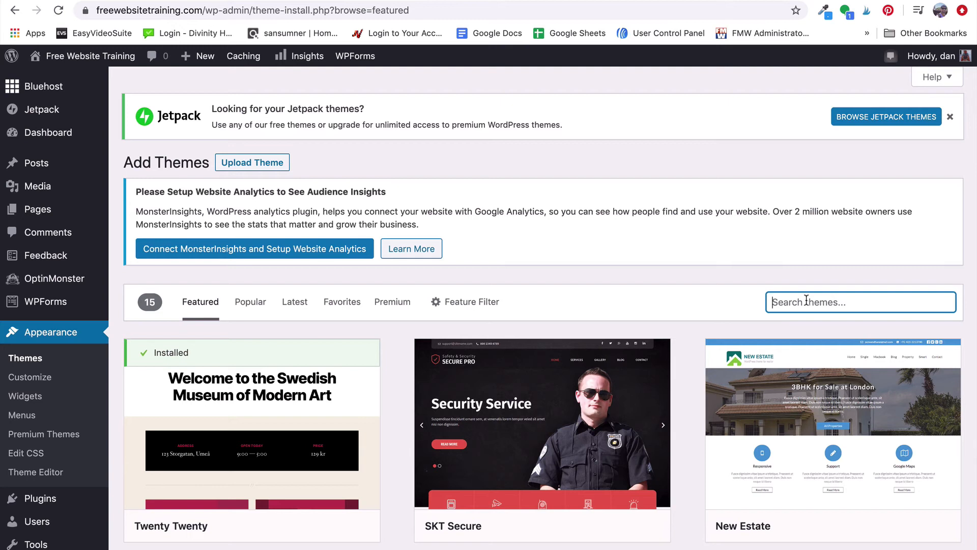
type("Flash")
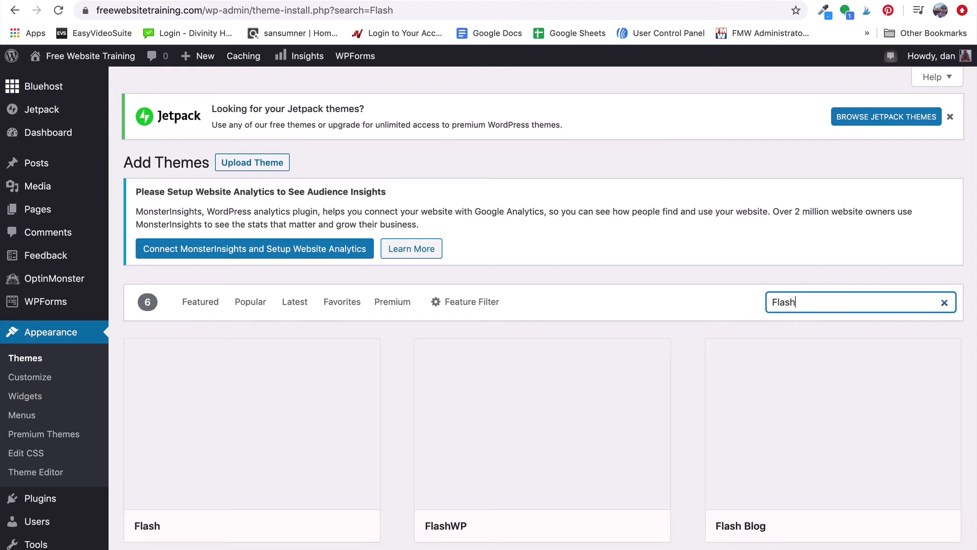
type(" blog")
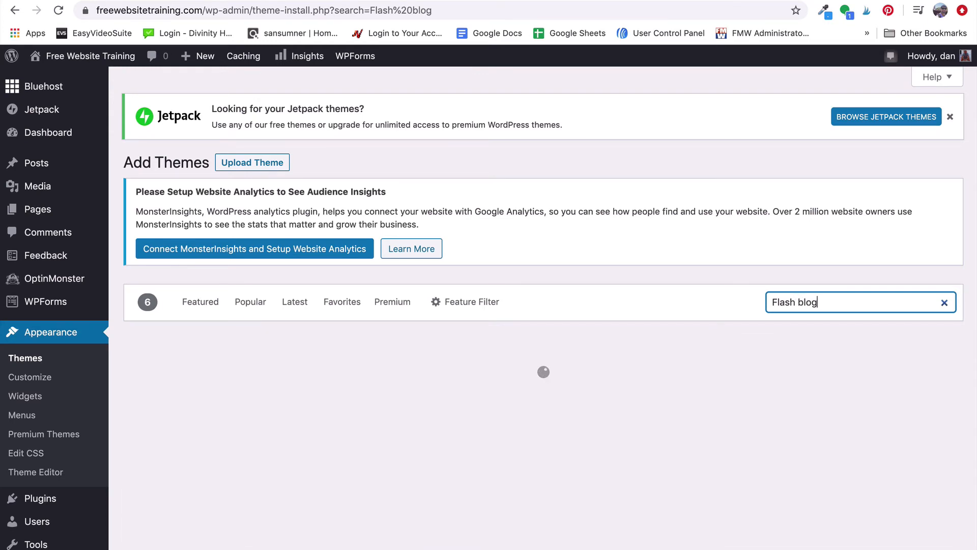
scroll(691, 338, "down", 5)
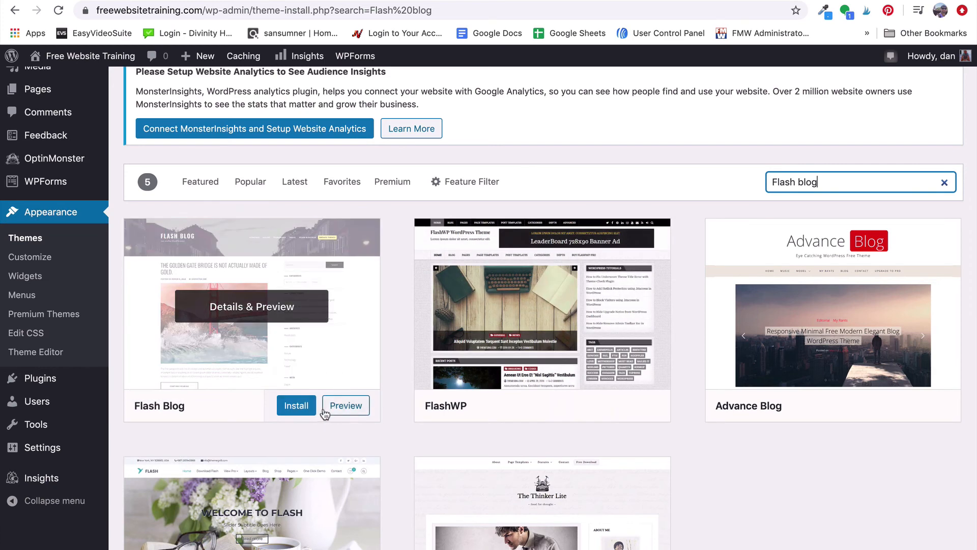
left_click(298, 410)
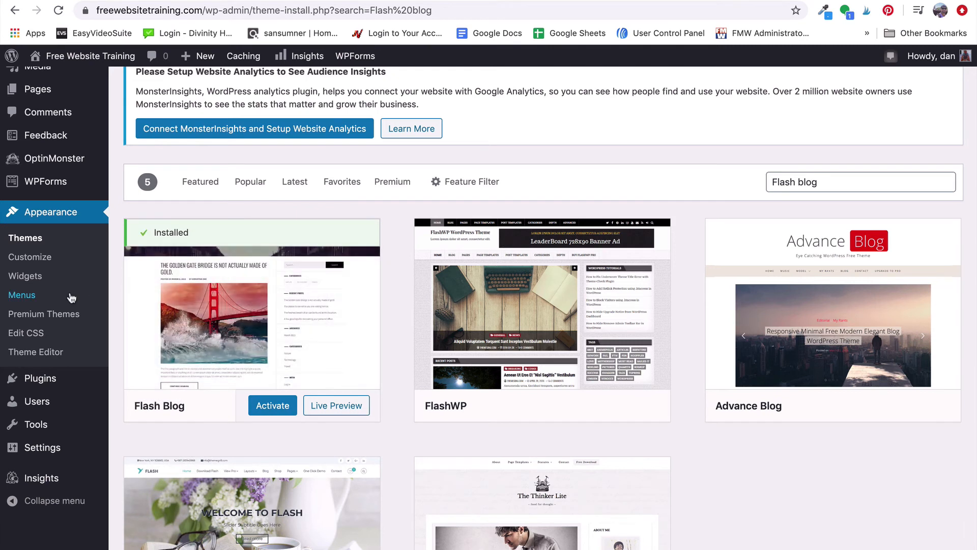
Search the available plugins for "elementor", then install and activate Elementor Page Builder
mouse_move(57, 379)
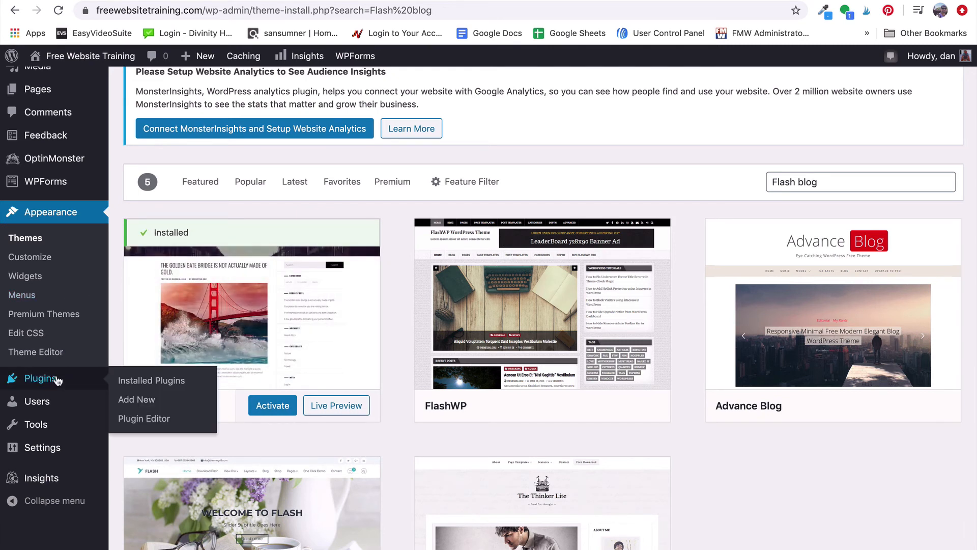
left_click(147, 402)
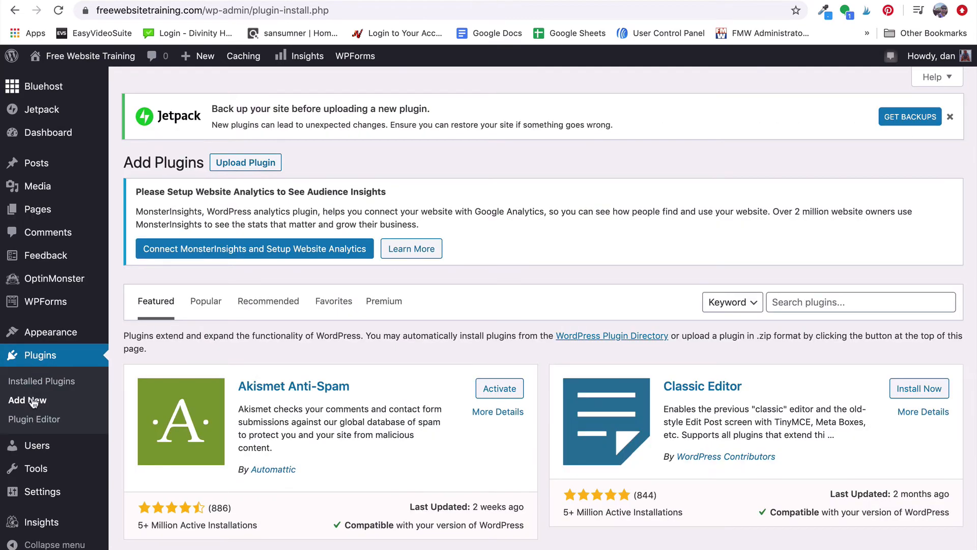
left_click(814, 302)
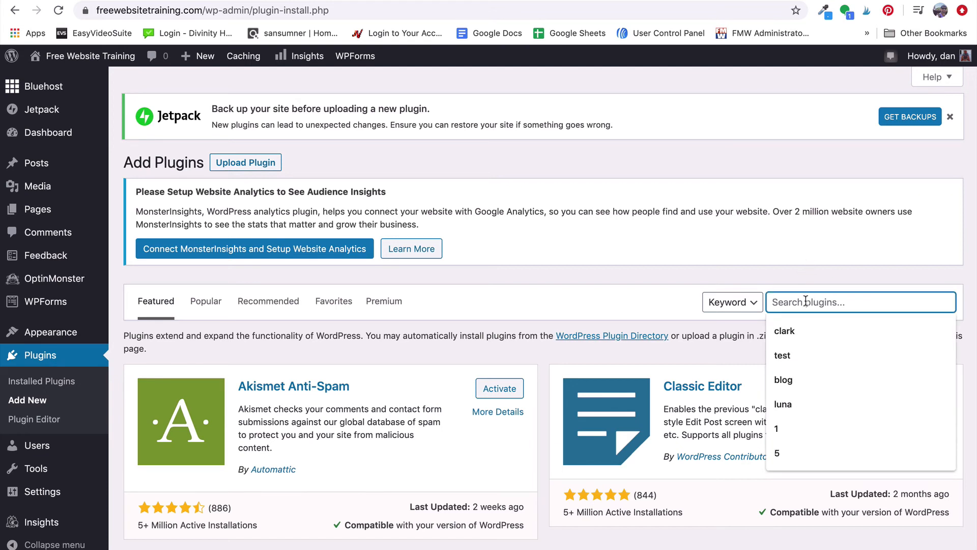
type("elementor")
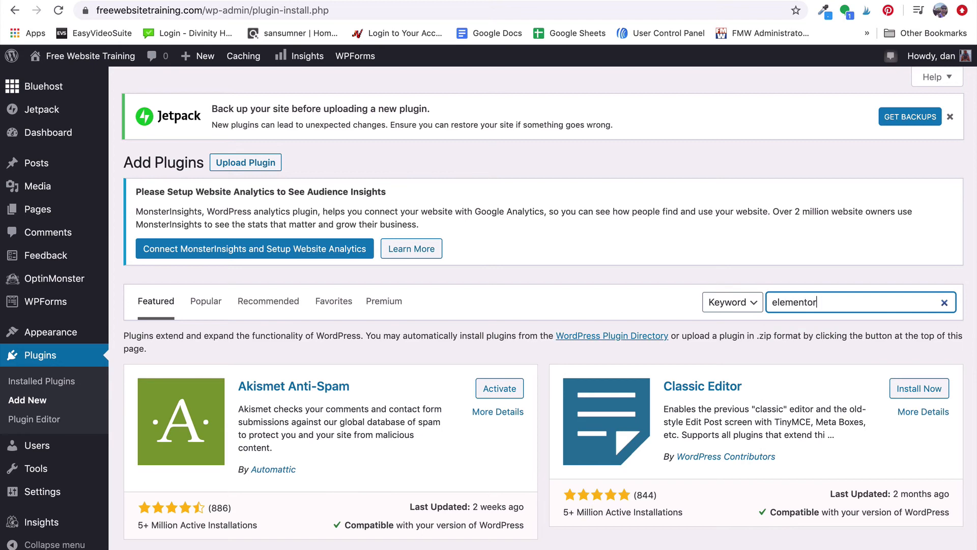
scroll(446, 346, "down", 2)
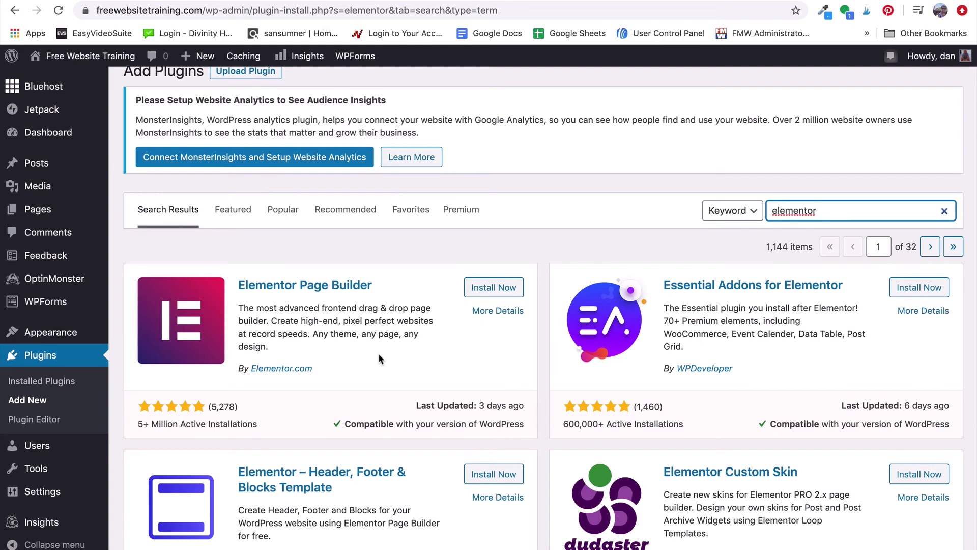
left_click(492, 288)
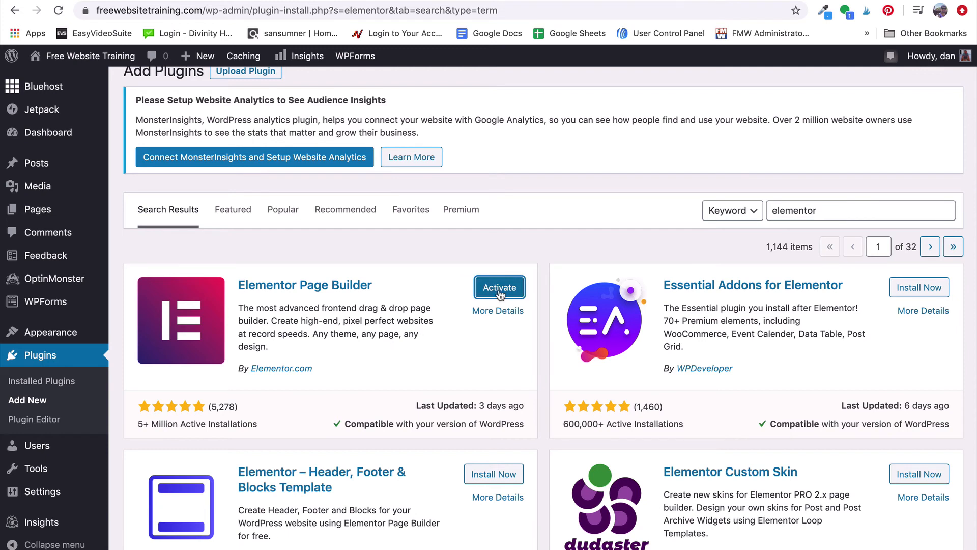
left_click(499, 294)
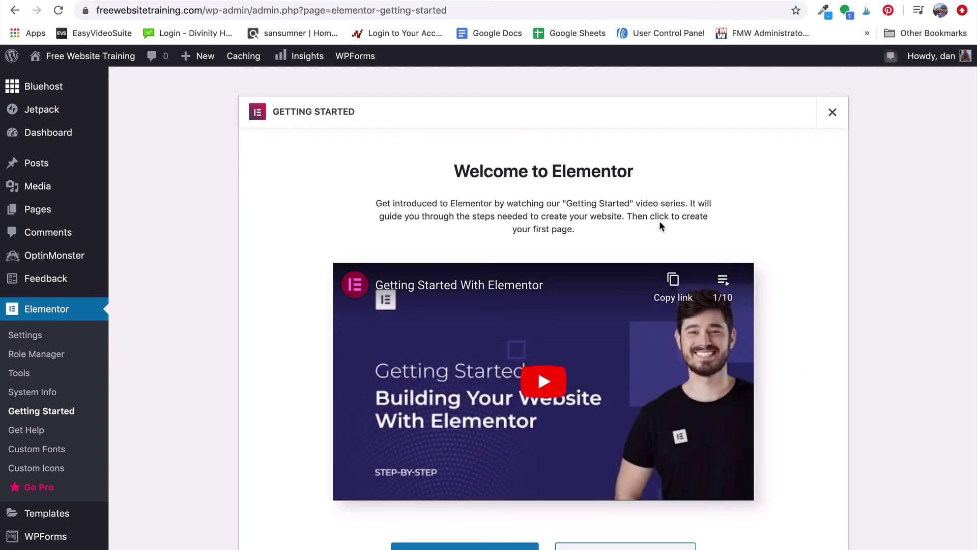
Go to the installed themes and activate the Flash Blog theme
scroll(722, 314, "down", 3)
scroll(722, 314, "up", 3)
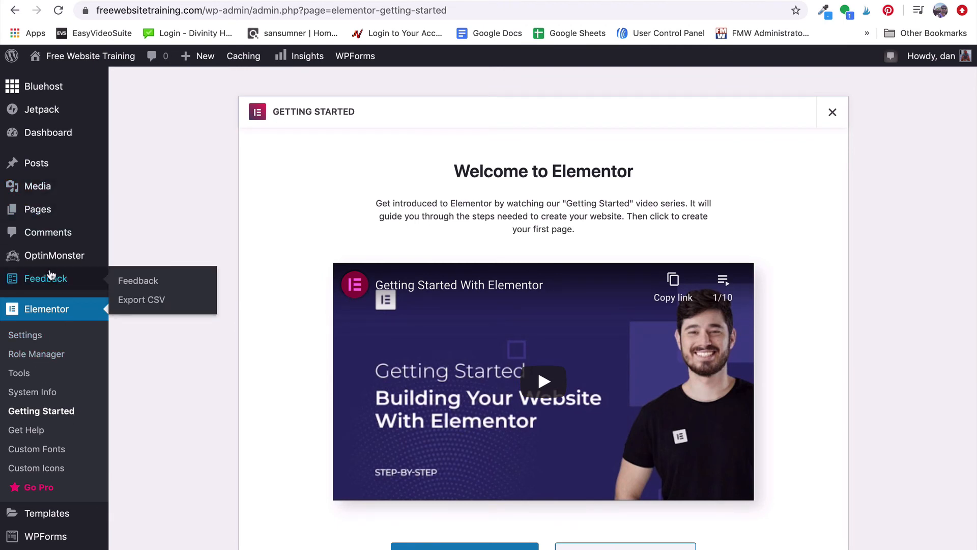
scroll(51, 276, "down", 3)
mouse_move(64, 412)
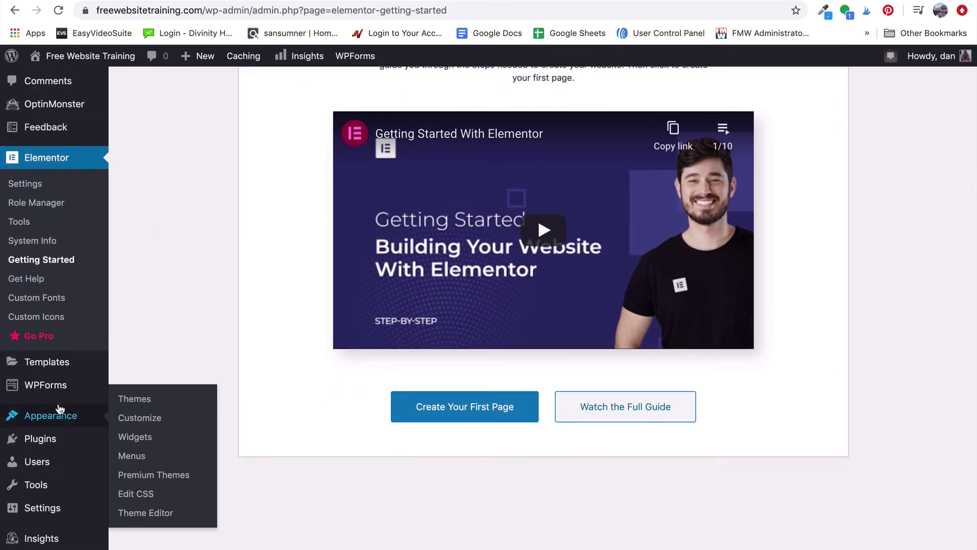
left_click(144, 402)
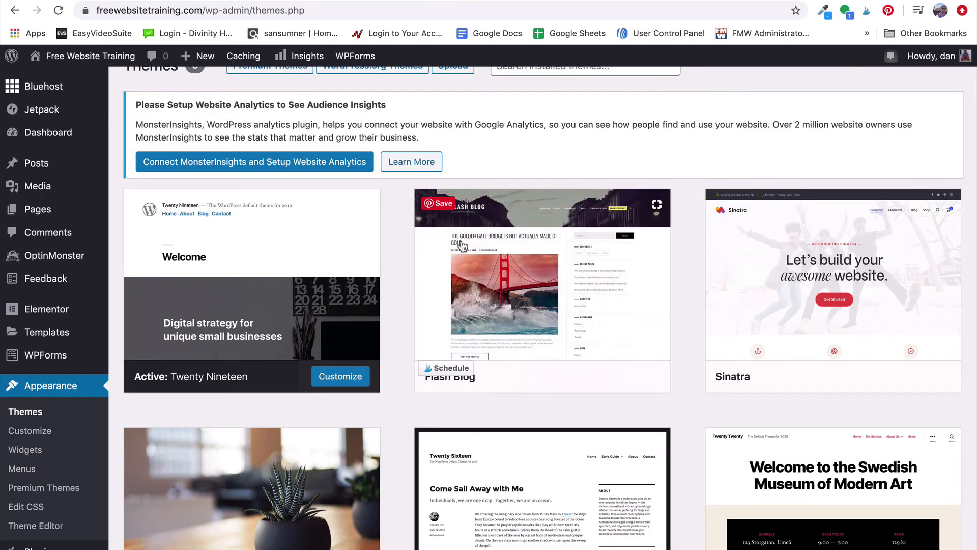
left_click(566, 381)
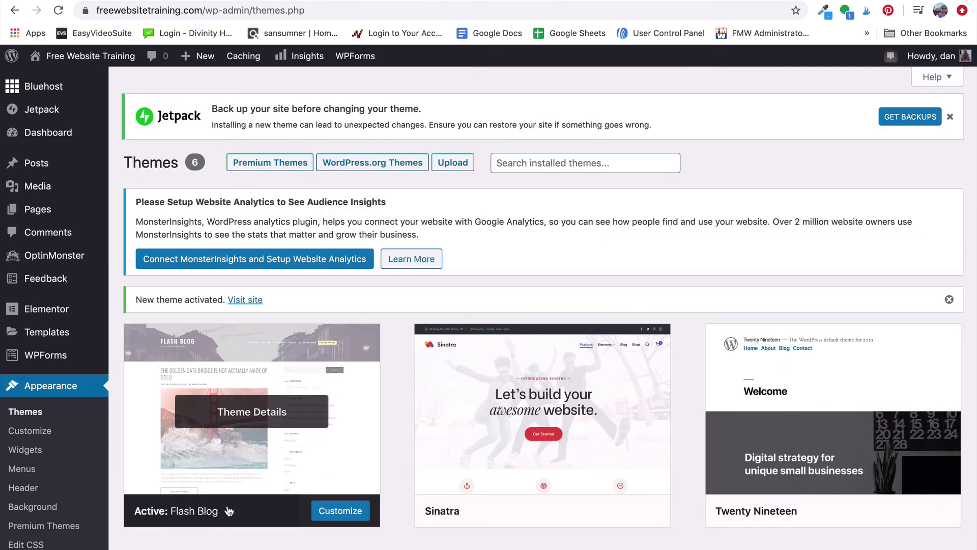
Open the live site in a new browser tab and look over its home page in the new theme
mouse_move(74, 67)
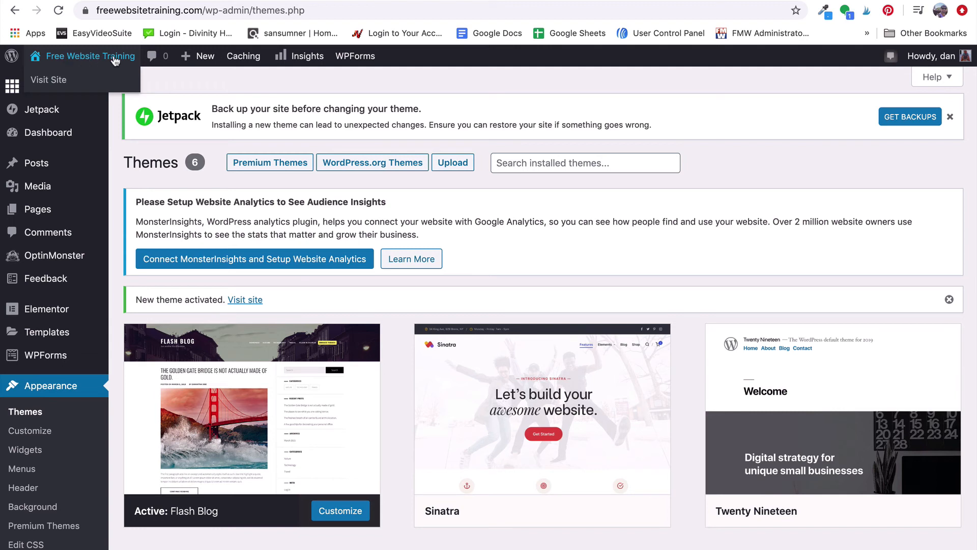
right_click(50, 81)
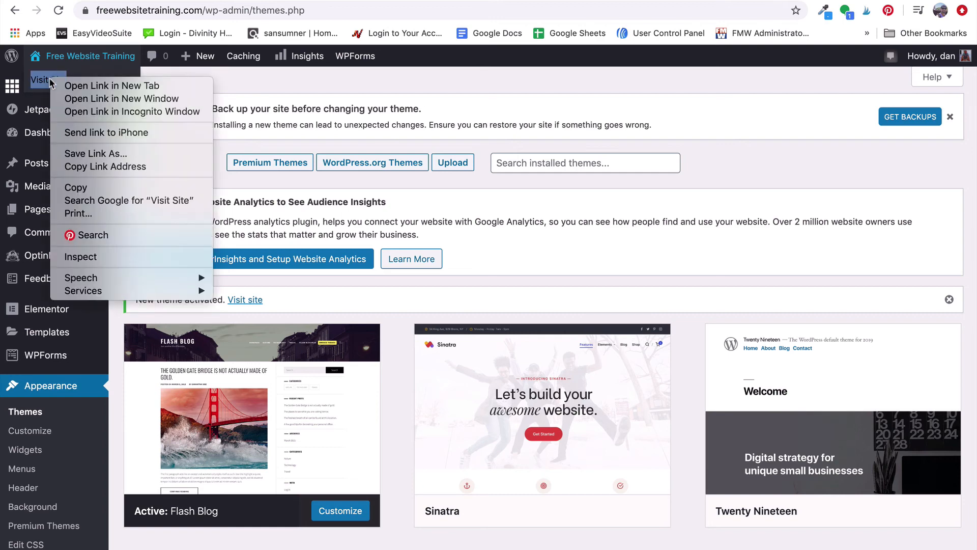
left_click(111, 86)
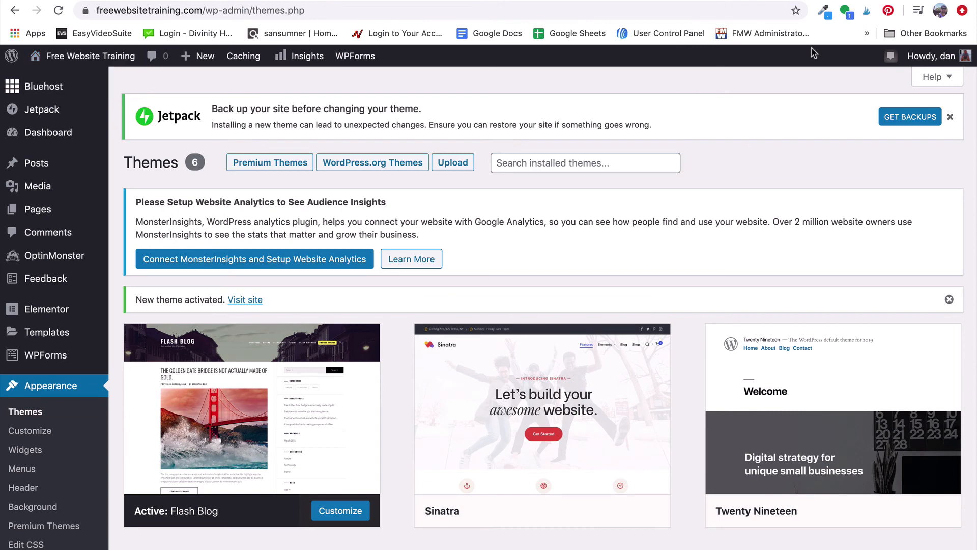
left_click(866, 1)
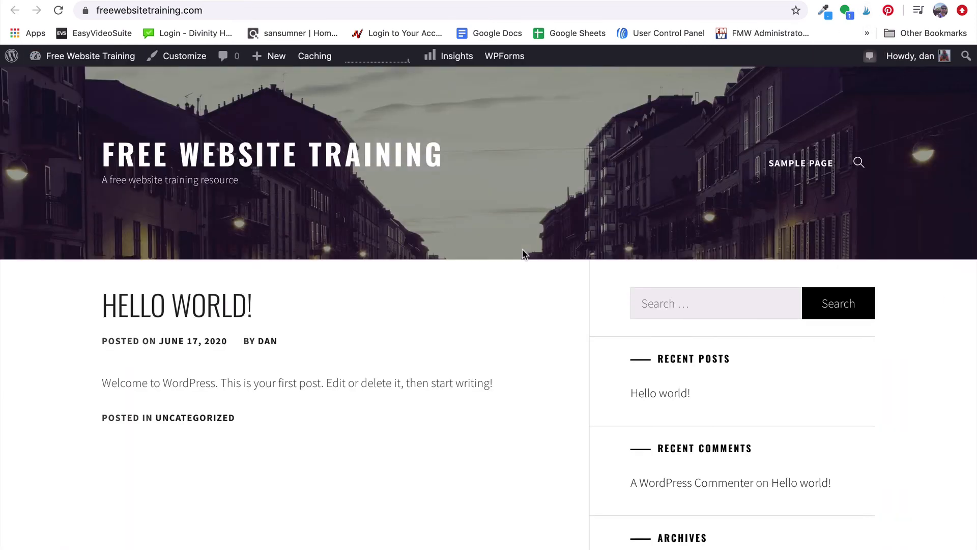
scroll(523, 253, "down", 10)
scroll(523, 252, "up", 6)
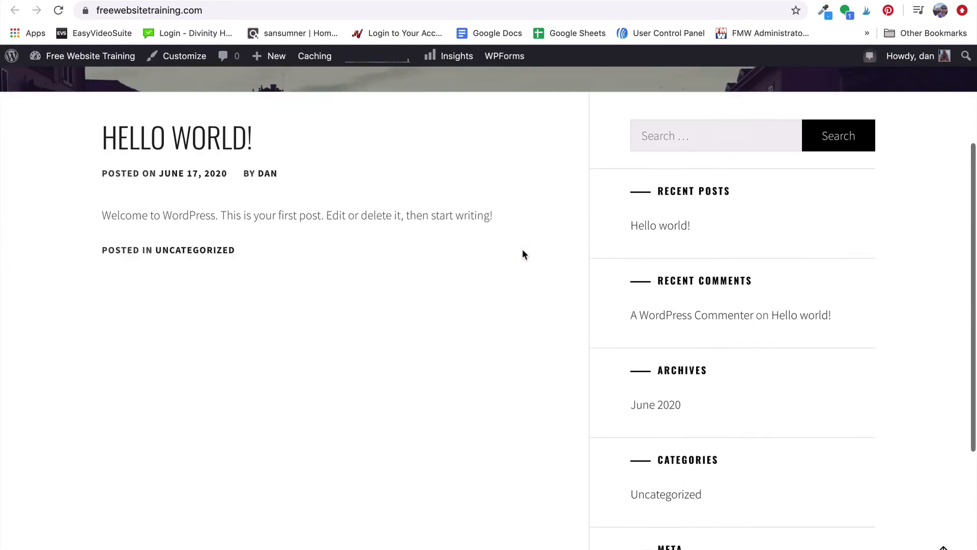
scroll(523, 253, "up", 3)
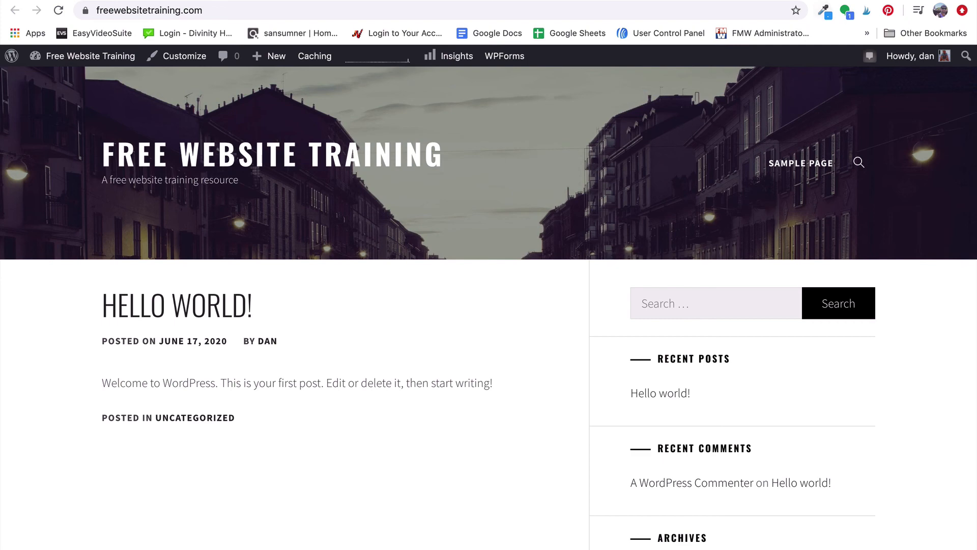
Return to the WordPress dashboard's browser tab and open the customizer for the active theme
left_click(560, 1)
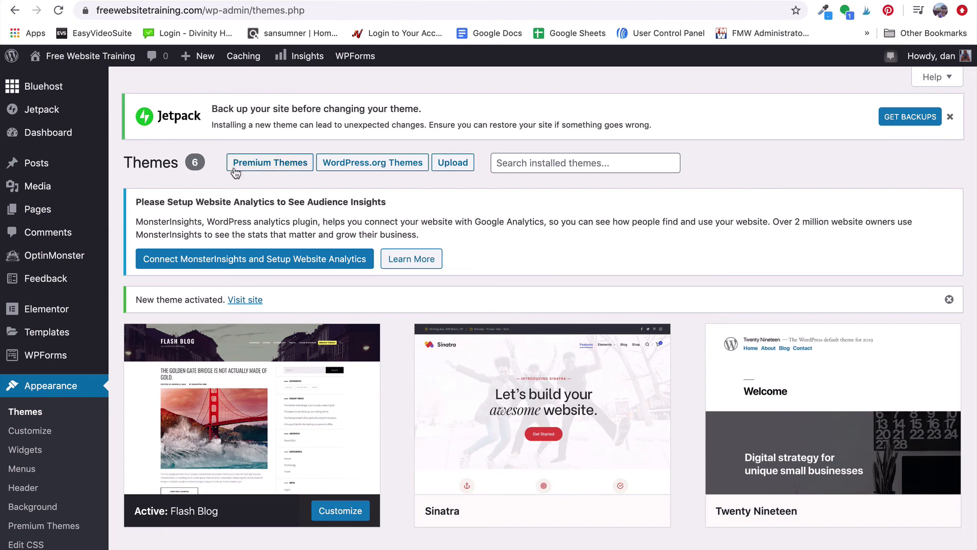
scroll(51, 198, "down", 5)
mouse_move(49, 201)
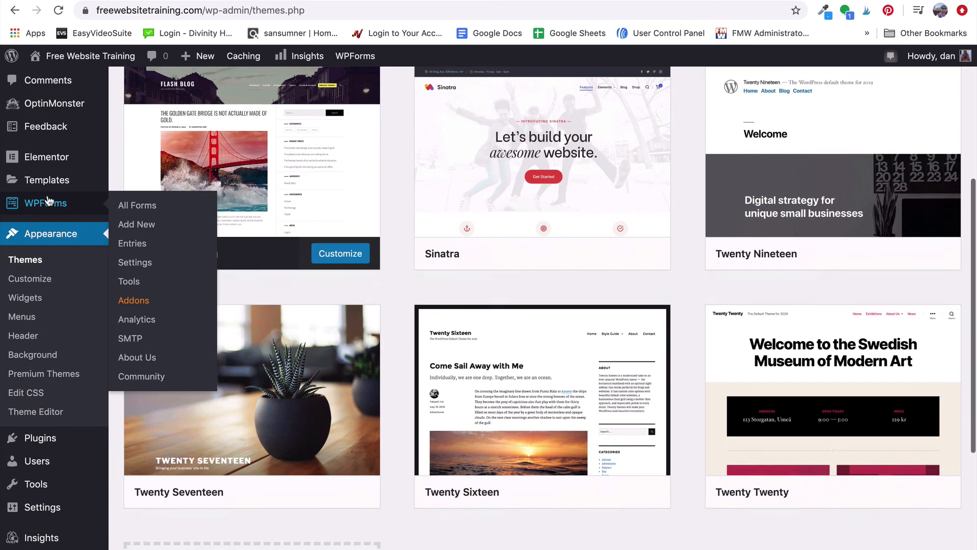
scroll(49, 201, "down", 1)
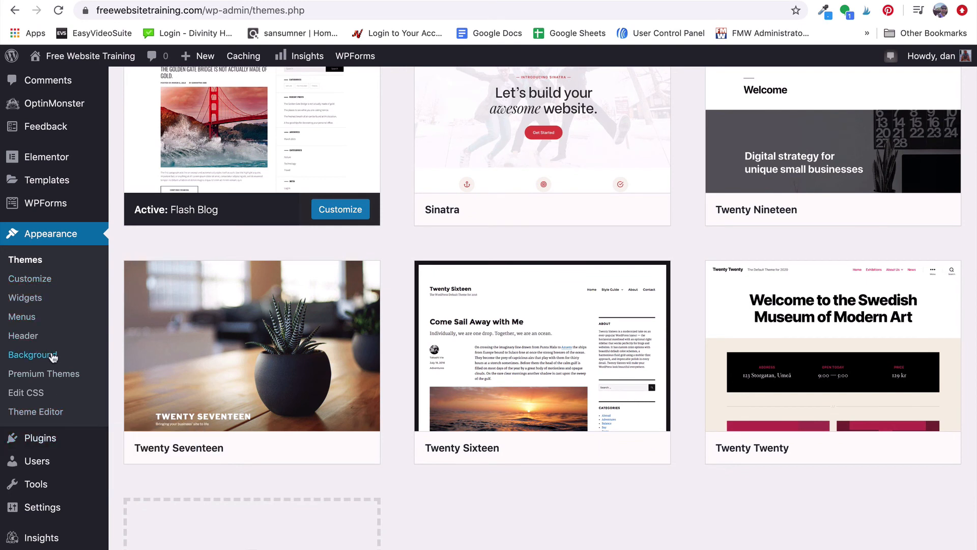
left_click(34, 278)
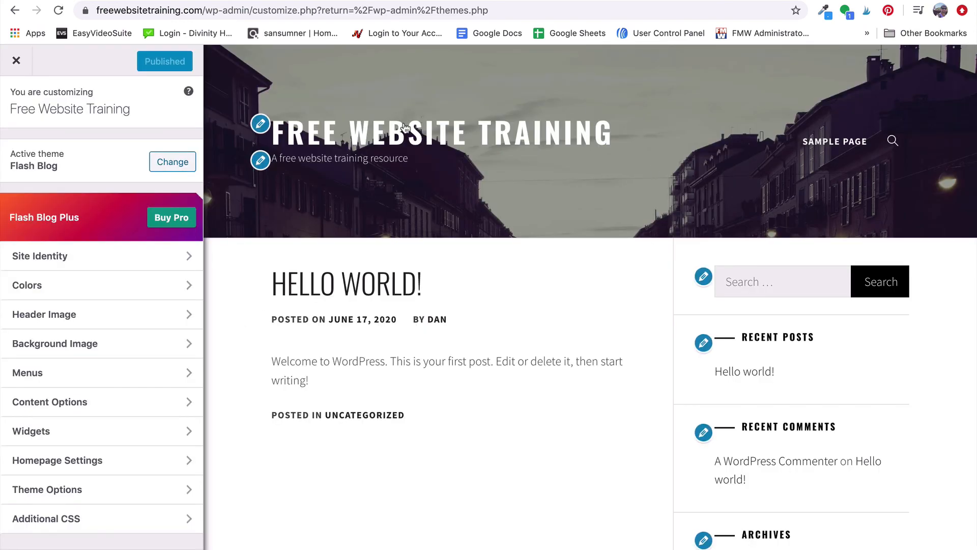
Open the site title for editing from the preview, examine the site title and tagline fields, and return to the main customizer options
left_click(454, 112)
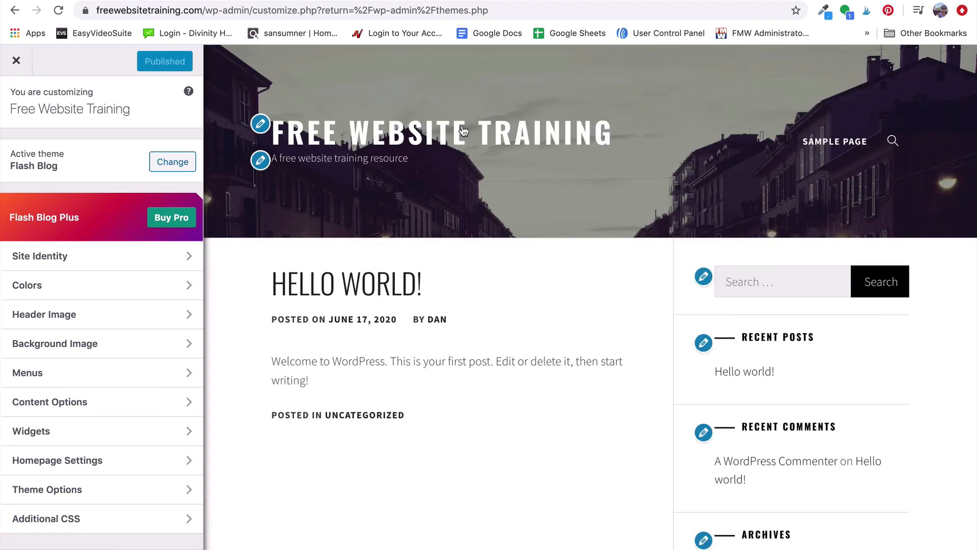
left_click(463, 131)
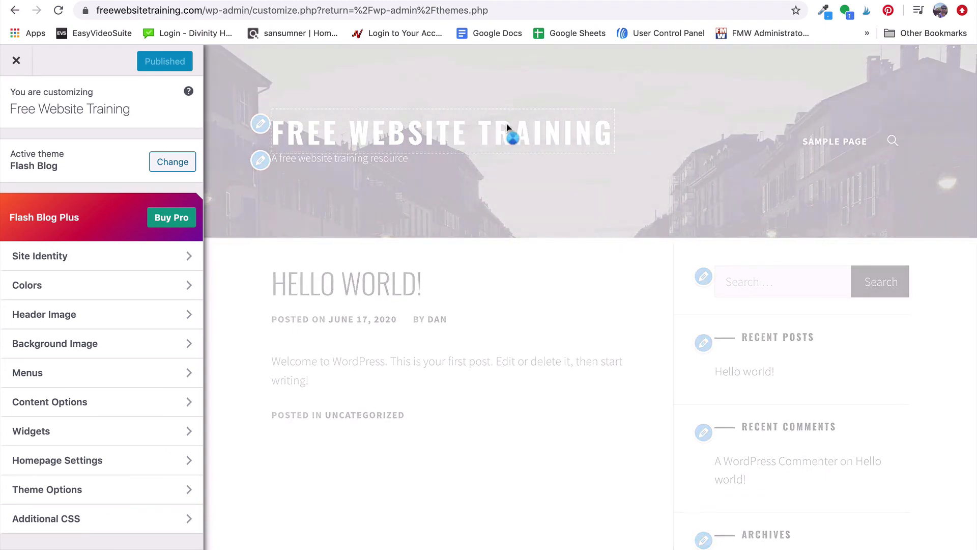
left_click(260, 124)
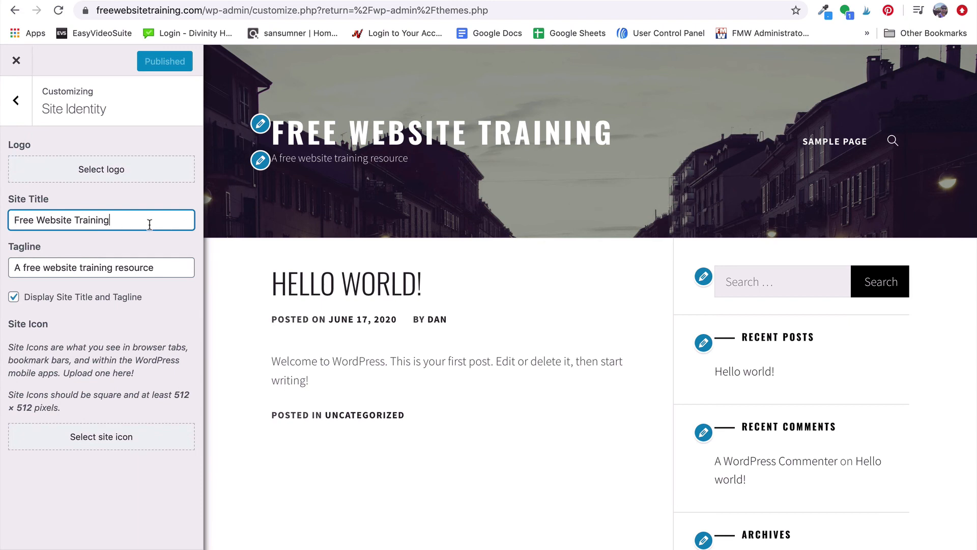
left_click_drag(120, 220, 2, 223)
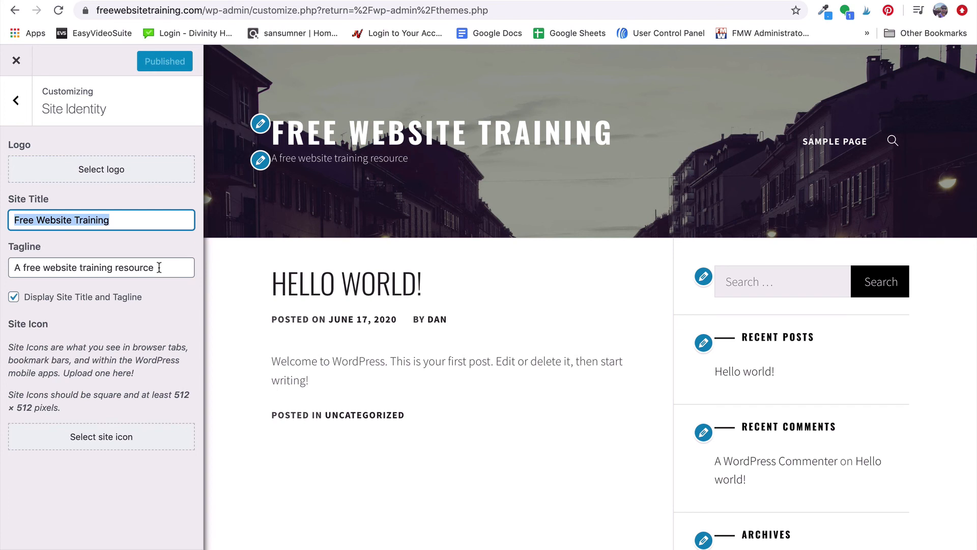
left_click_drag(162, 268, 5, 268)
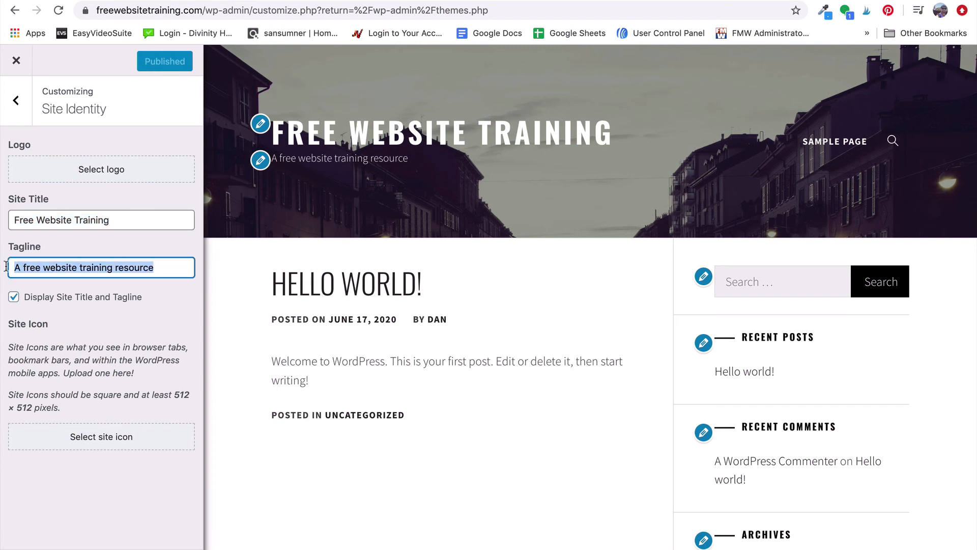
left_click(407, 192)
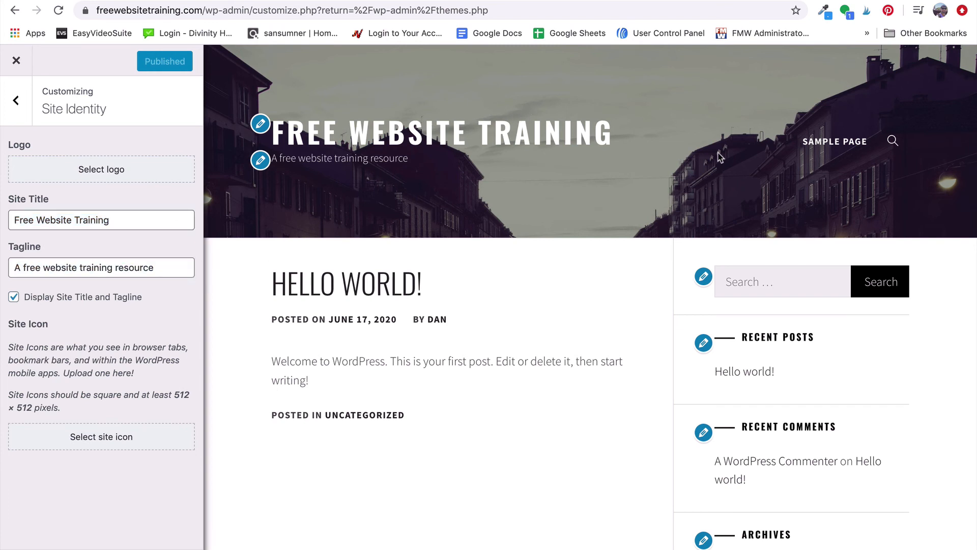
left_click(16, 101)
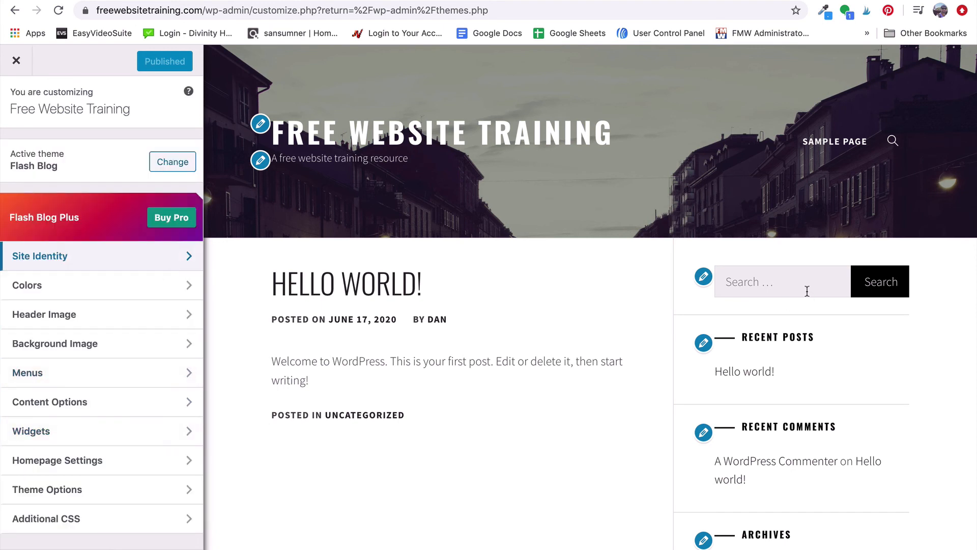
Remove the Meta widget from the sidebar and look at the Categories widget's options
scroll(828, 397, "down", 8)
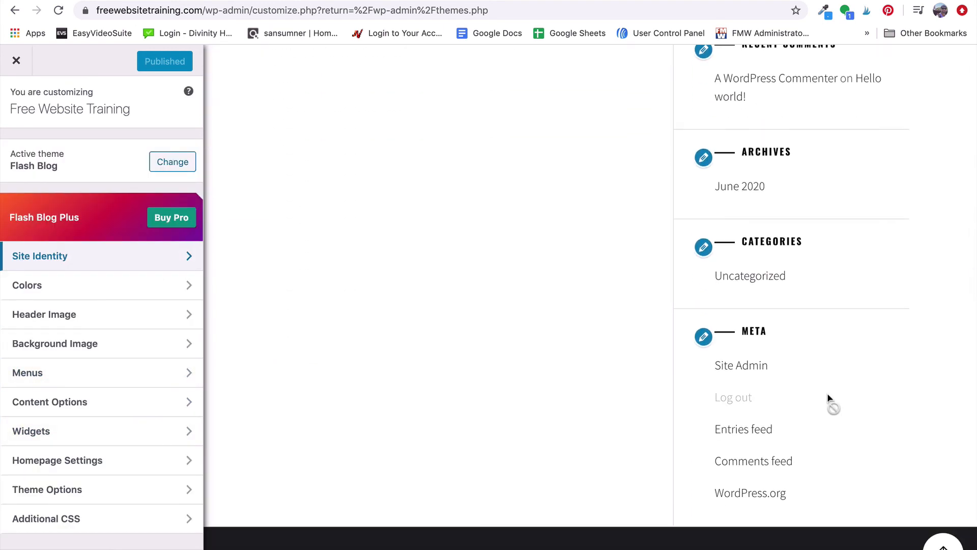
scroll(819, 392, "up", 5)
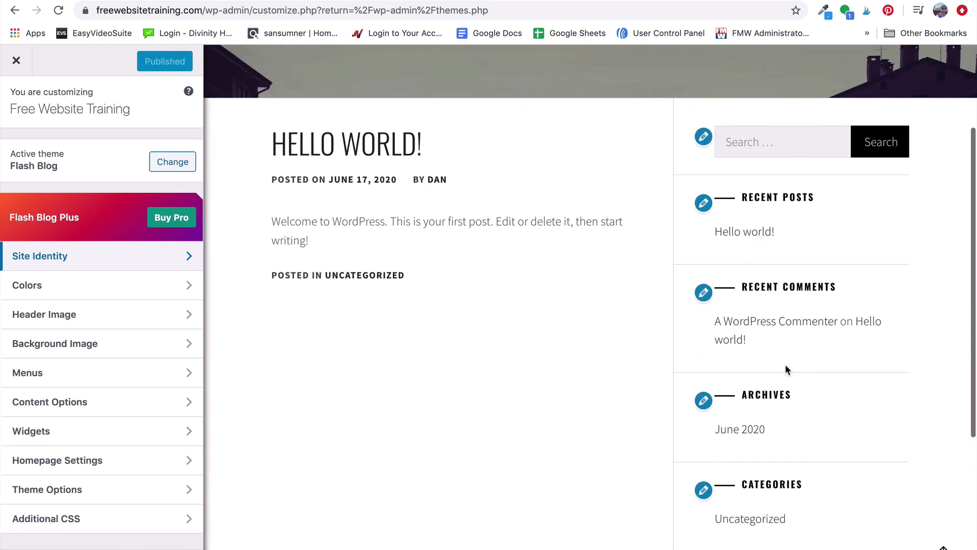
left_click(163, 430)
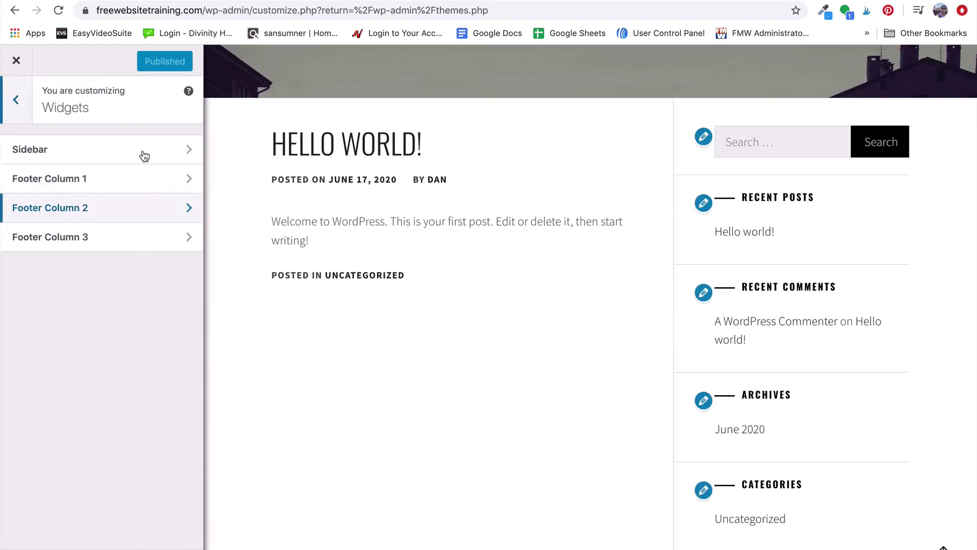
left_click(143, 149)
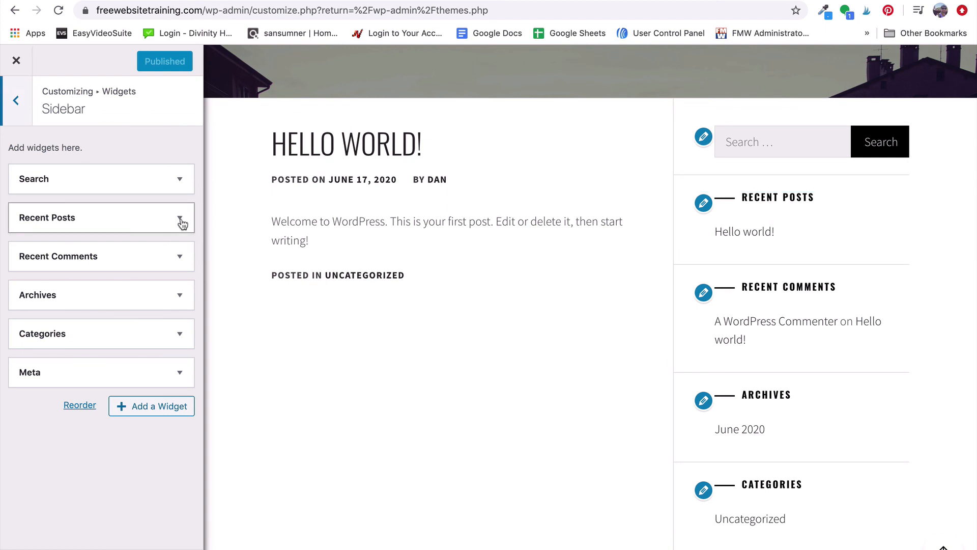
left_click(179, 372)
left_click(43, 445)
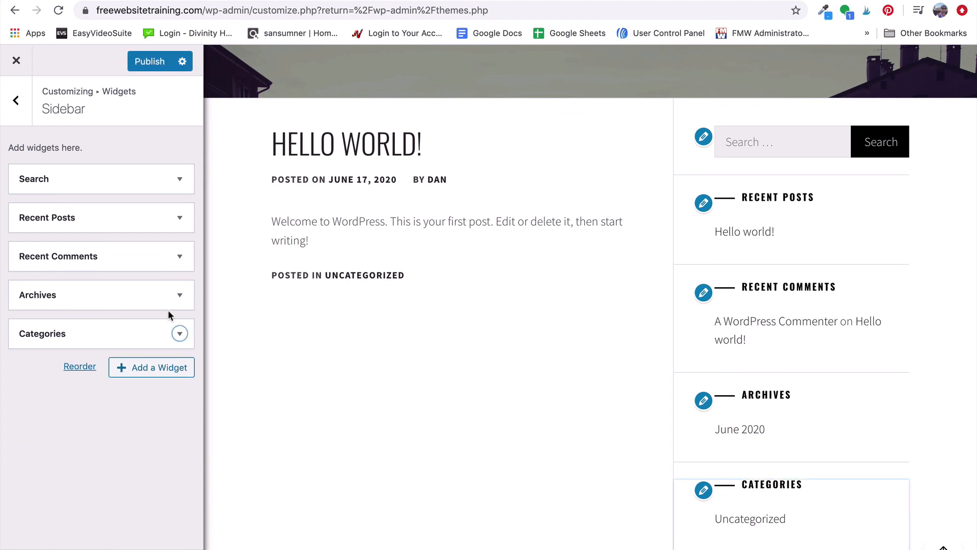
left_click(178, 333)
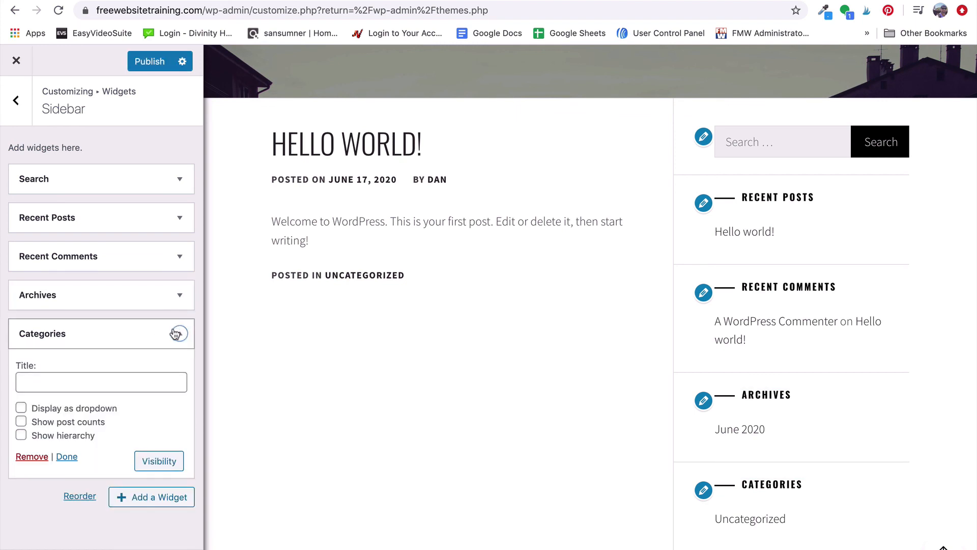
left_click(177, 333)
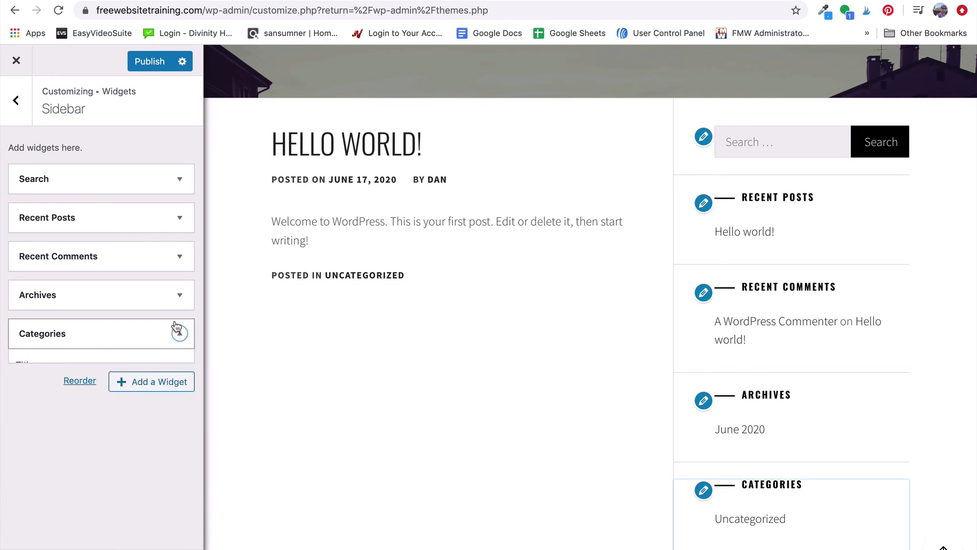
Remove the Archives and Recent Comments widgets from the sidebar and publish the customizer changes
left_click(179, 294)
left_click(32, 404)
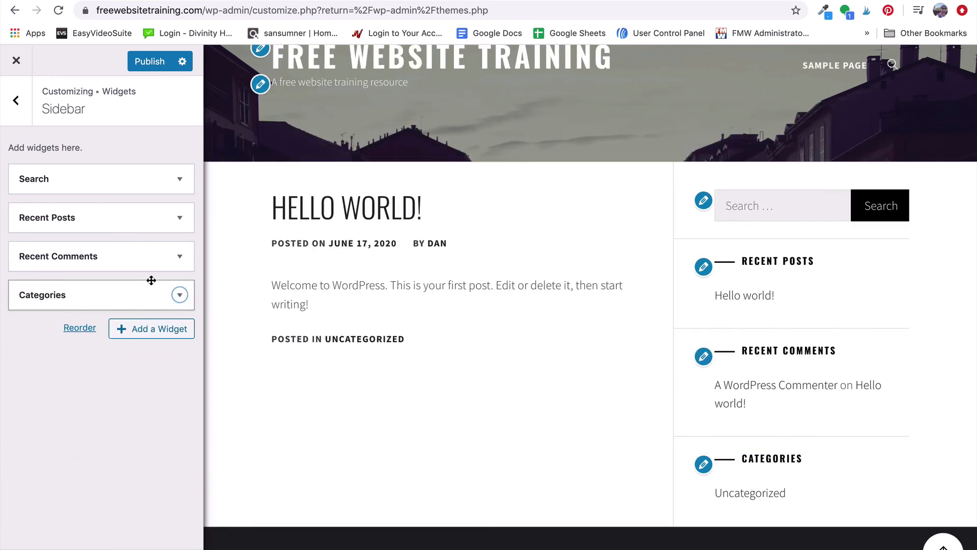
left_click(179, 256)
left_click(32, 372)
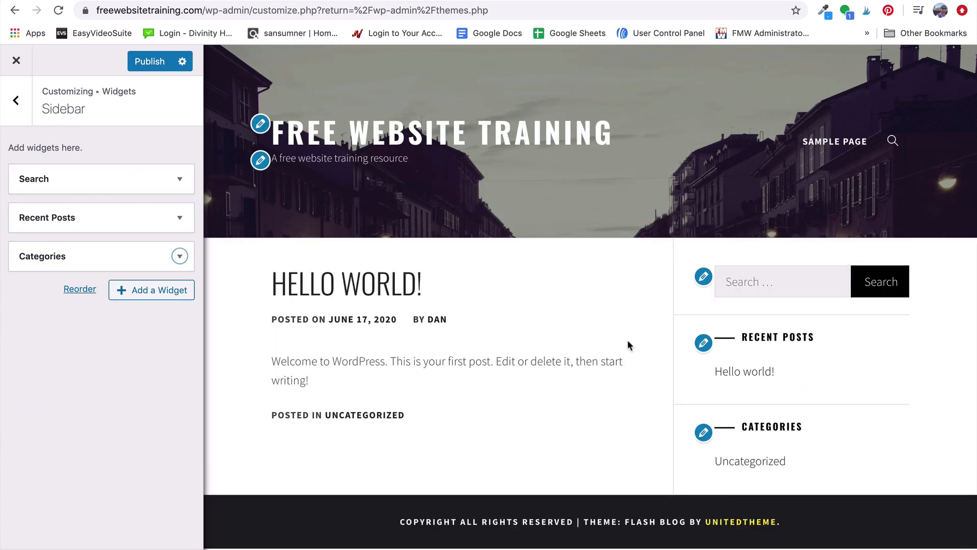
left_click(149, 61)
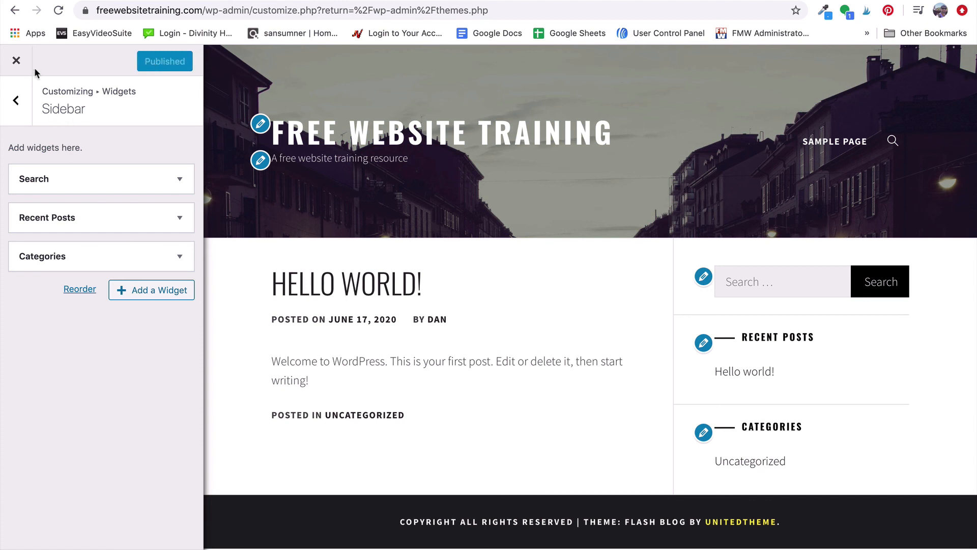
Close the customizer and move the "Hello world!" post to the trash from the posts list
left_click(17, 62)
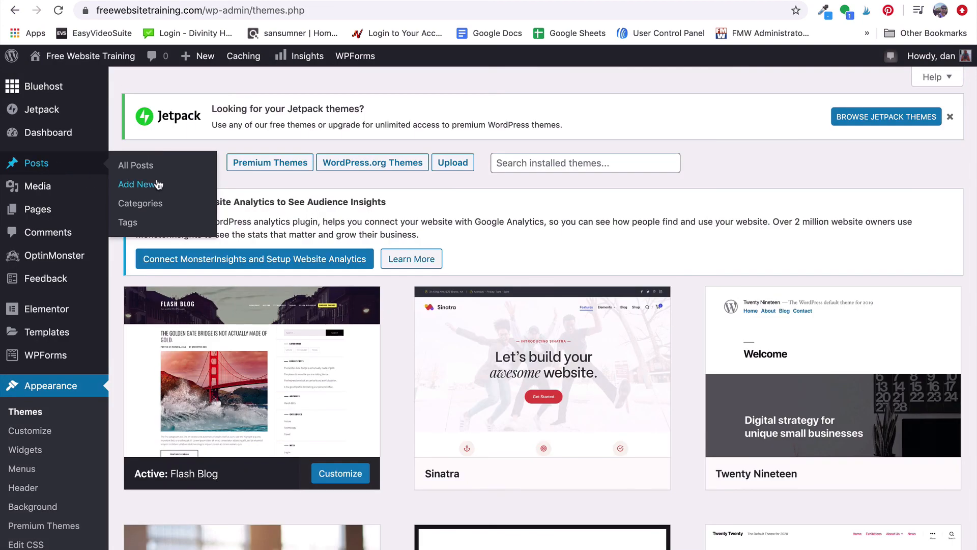
left_click(45, 163)
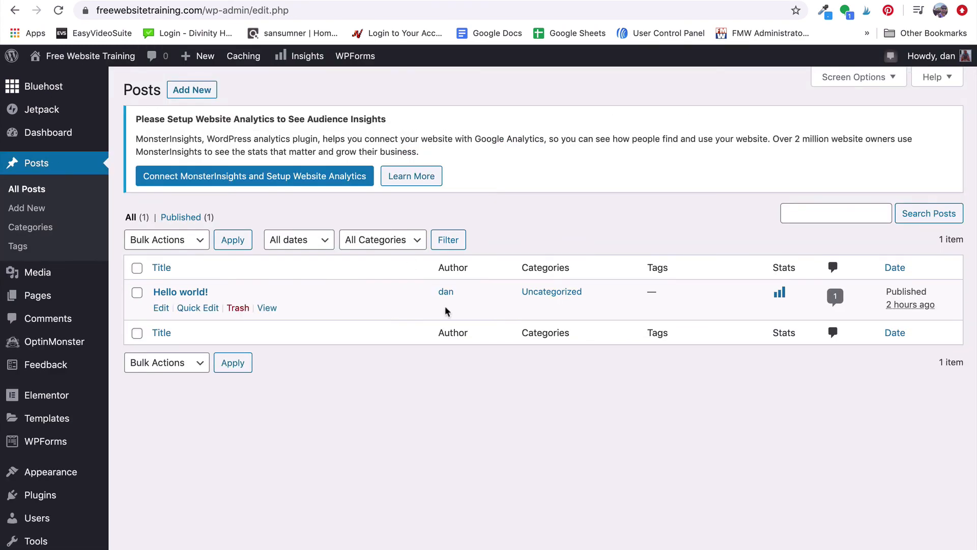
left_click(236, 308)
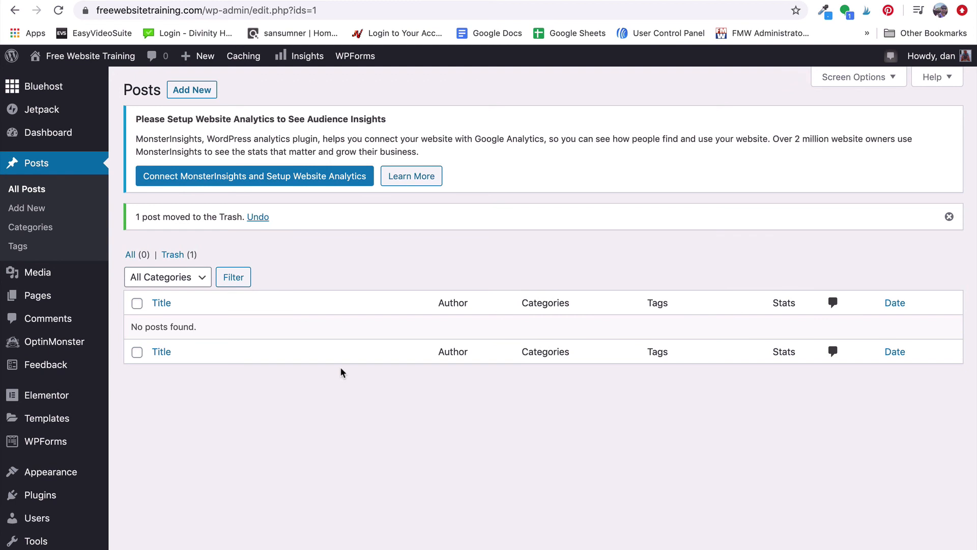
Create a new post, page through the block editor's welcome guide and close it
left_click(194, 91)
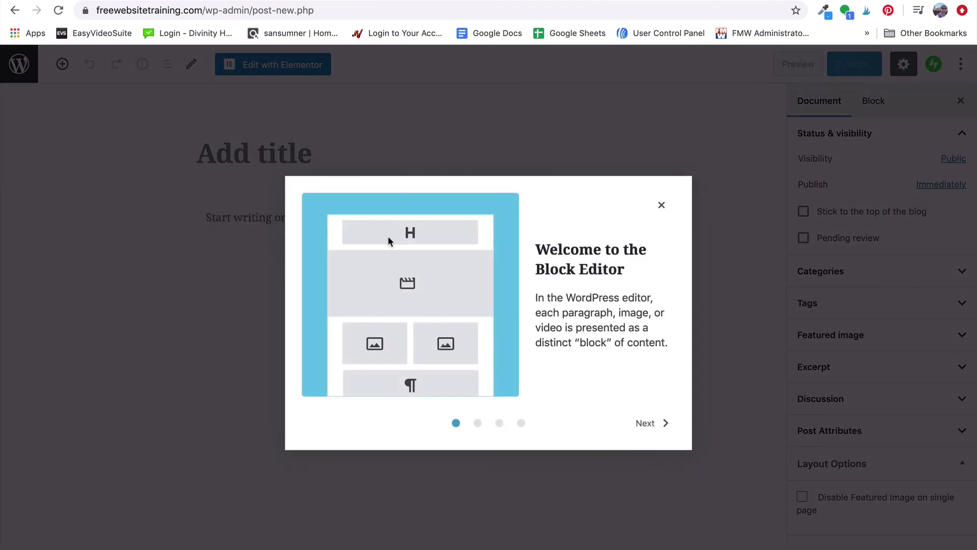
left_click(649, 425)
left_click(649, 425)
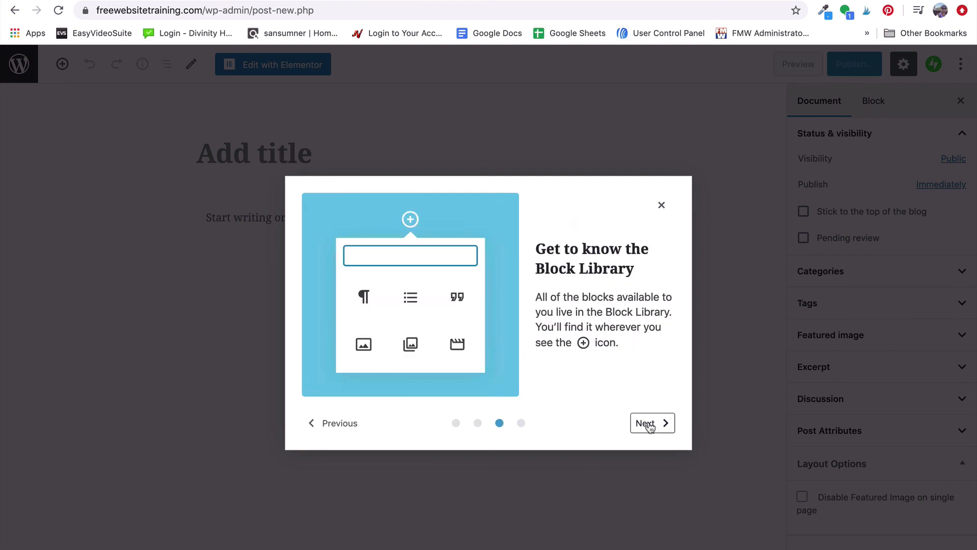
left_click(649, 424)
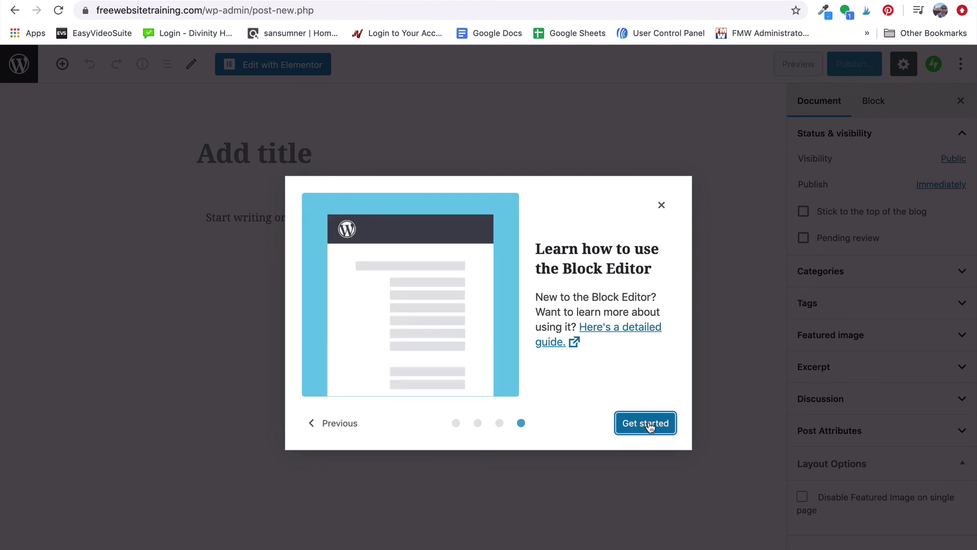
left_click(660, 206)
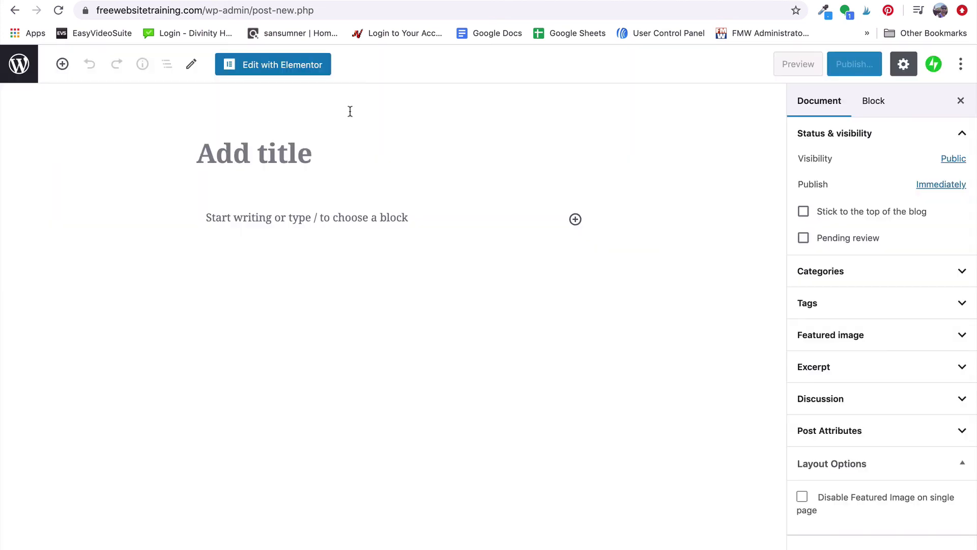
Title the post "First Post of The Year" and add "We can write something in here to start our first post of the year!!!" with a byline
left_click(245, 149)
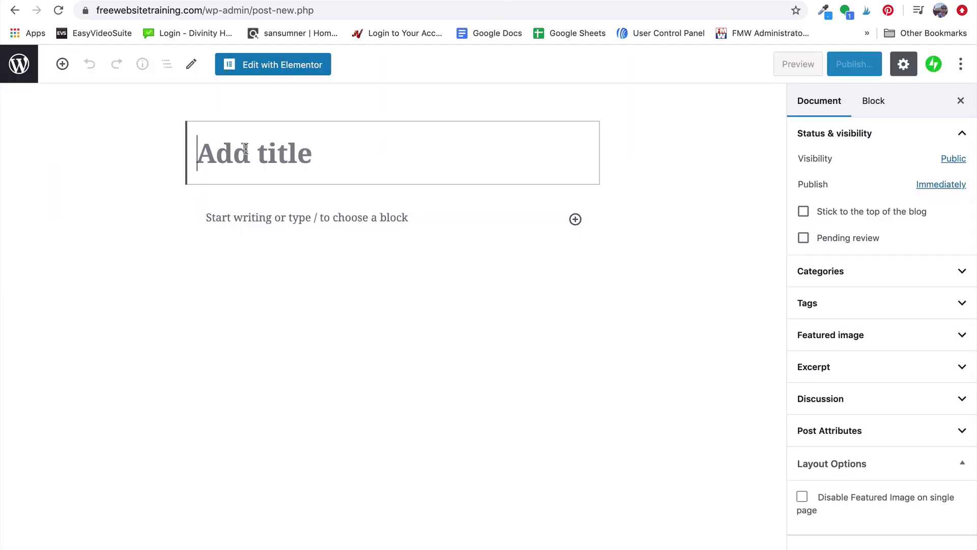
type("First Po")
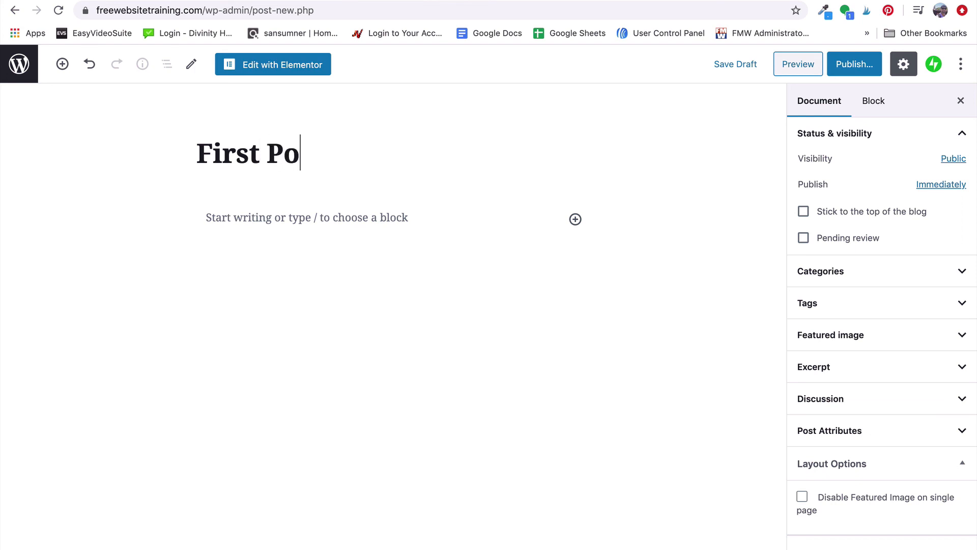
type("st of the Year")
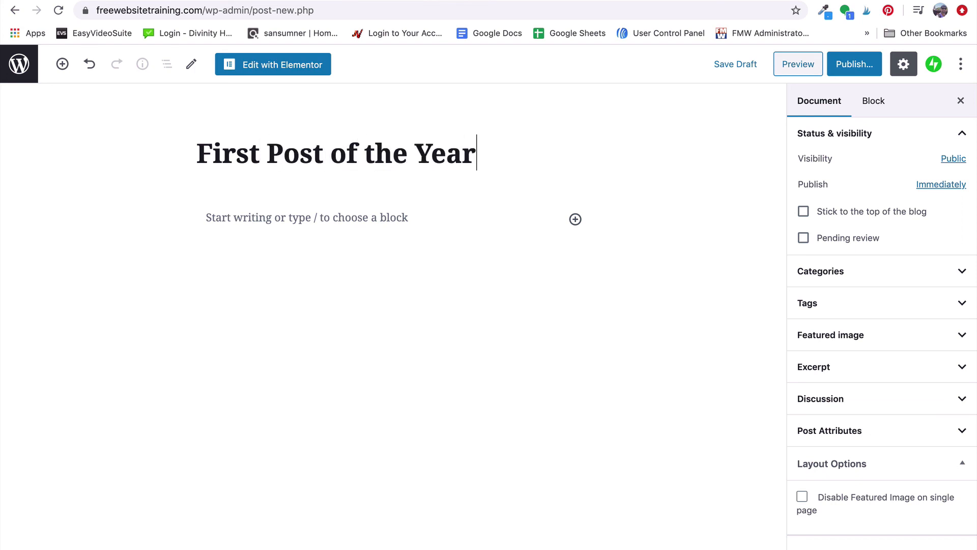
left_click(373, 153)
key("BackSpace")
type("T")
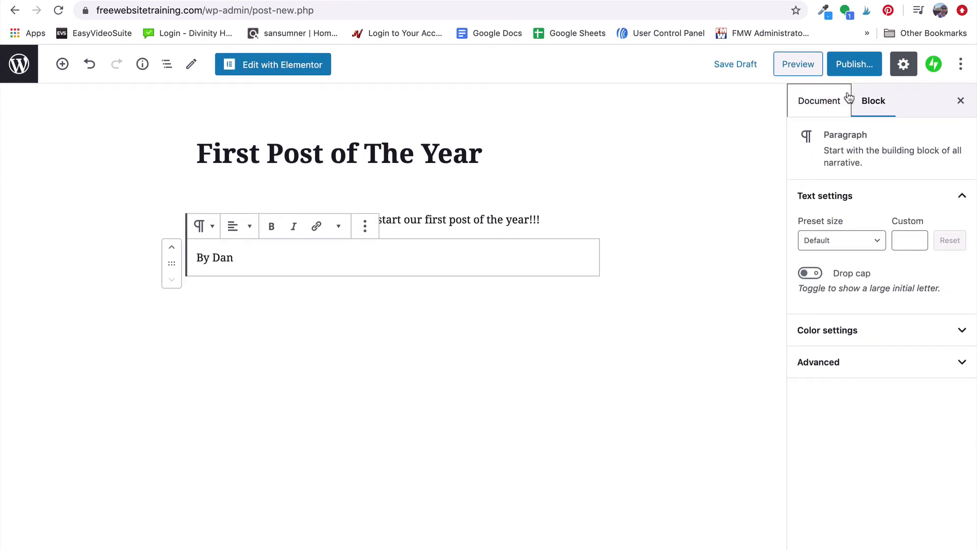
Publish the new post and open it on the live site to check its title and content
left_click(859, 65)
left_click(862, 64)
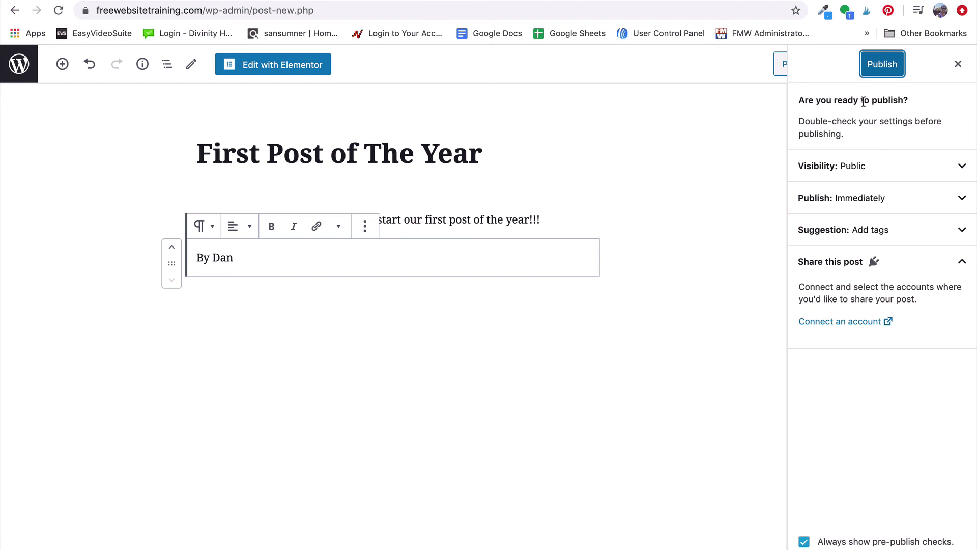
left_click(132, 548)
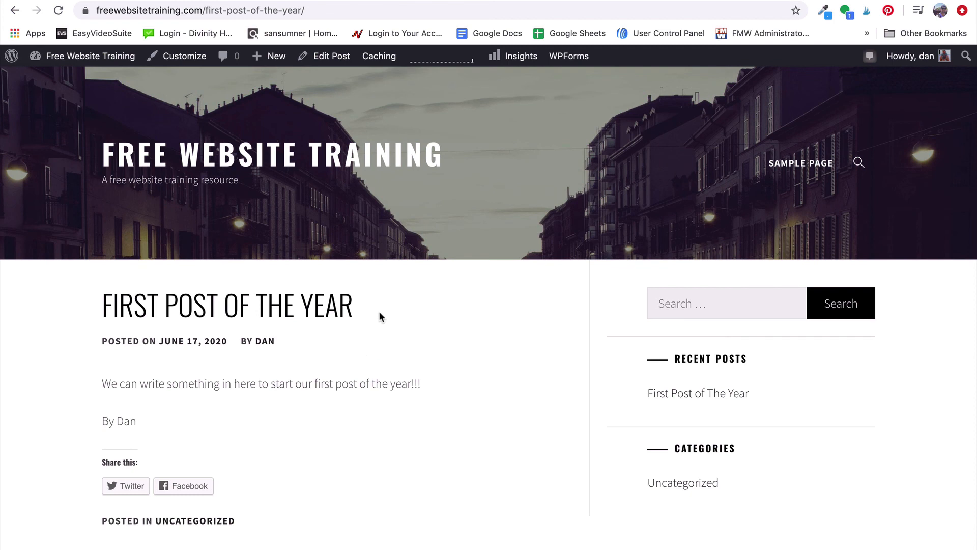
left_click_drag(379, 312, 103, 306)
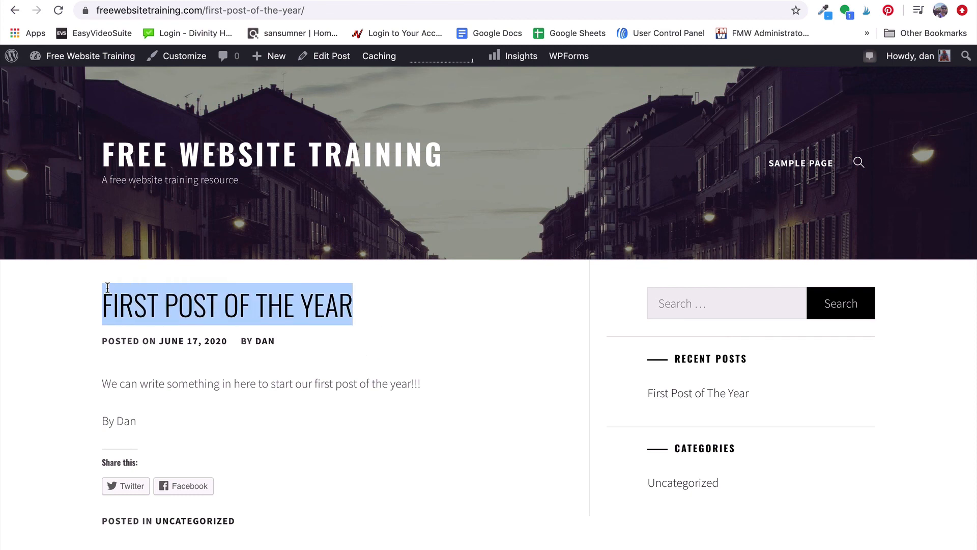
left_click(448, 335)
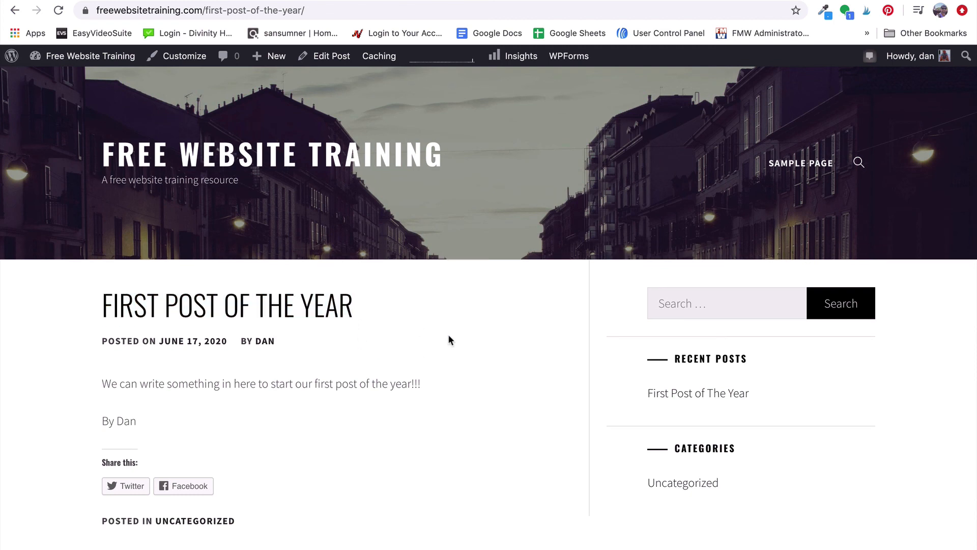